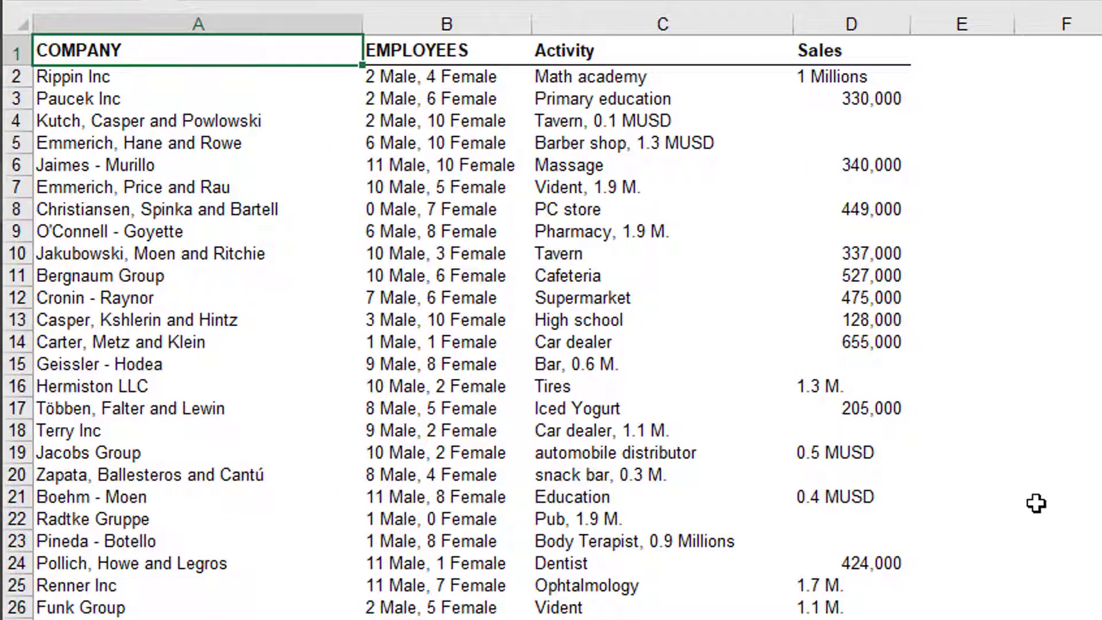
Examine the company list down to its last rows and inspect the EMPLOYEES, Activity and Sales columns for inconsistent data
key("Page_Down")
key("Page_Down")
key("Page_Down")
key("Page_Down")
key("Page_Down")
key("Page_Down")
key("Page_Down")
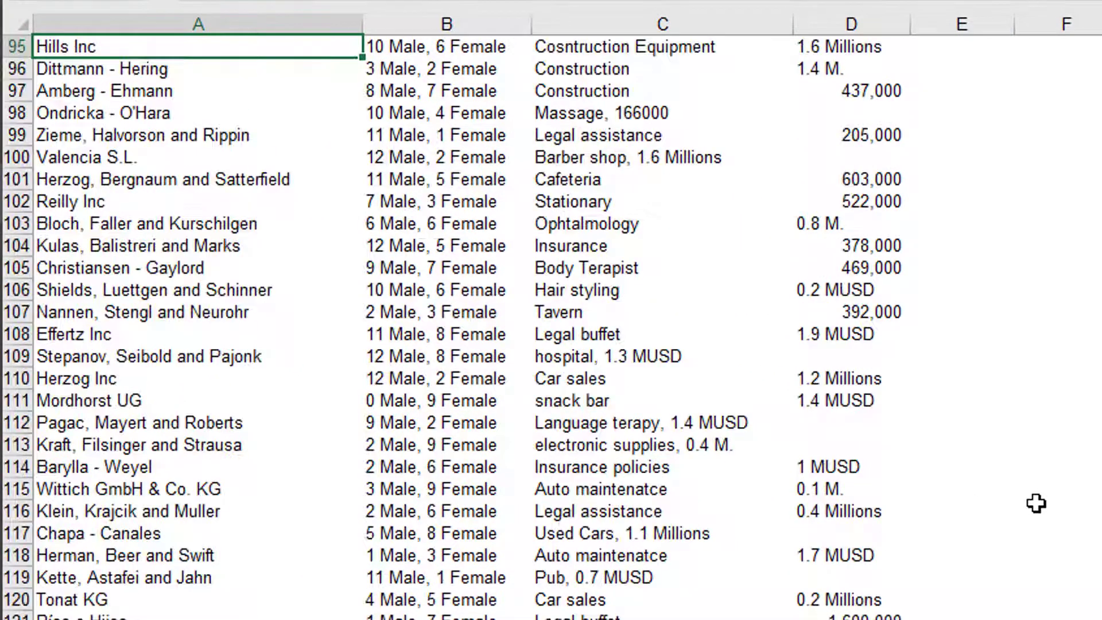
key("ctrl+Down")
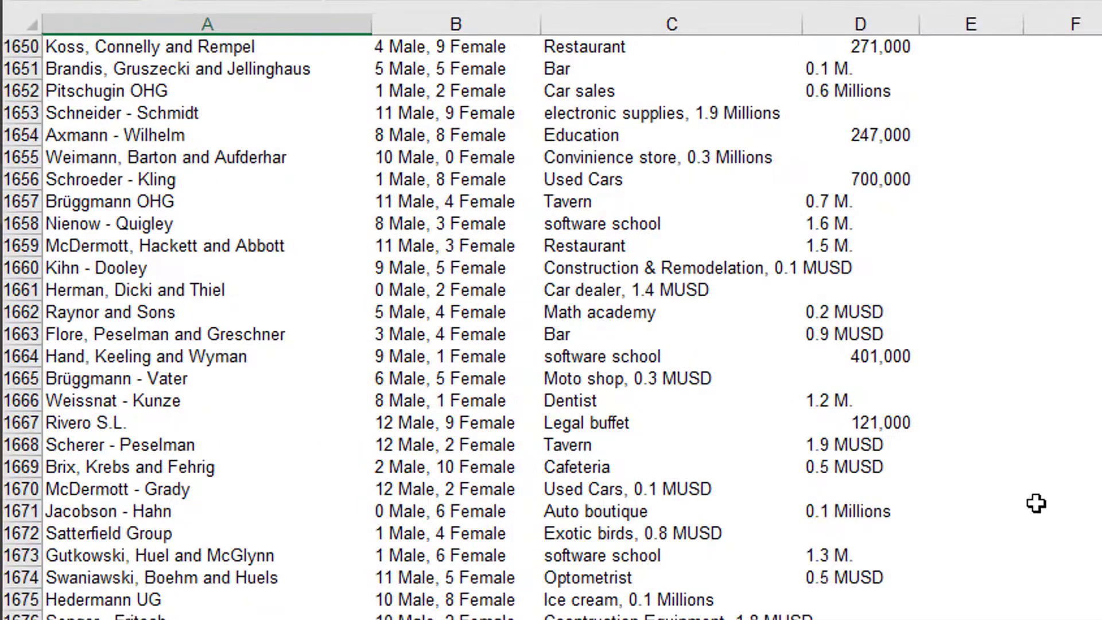
key("ctrl+Home")
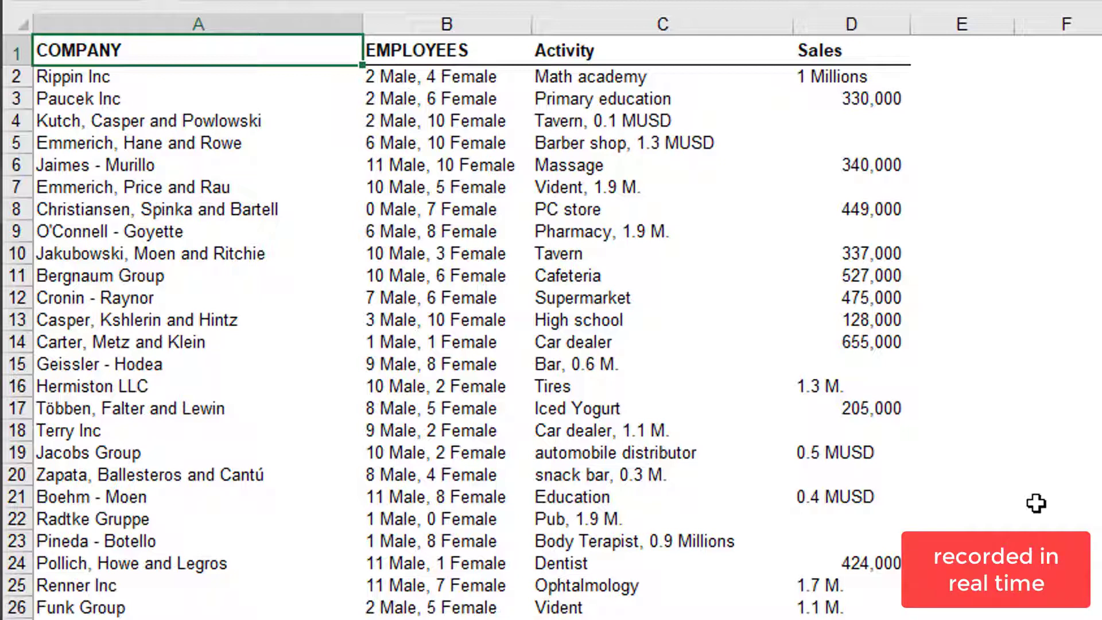
left_click(511, 24)
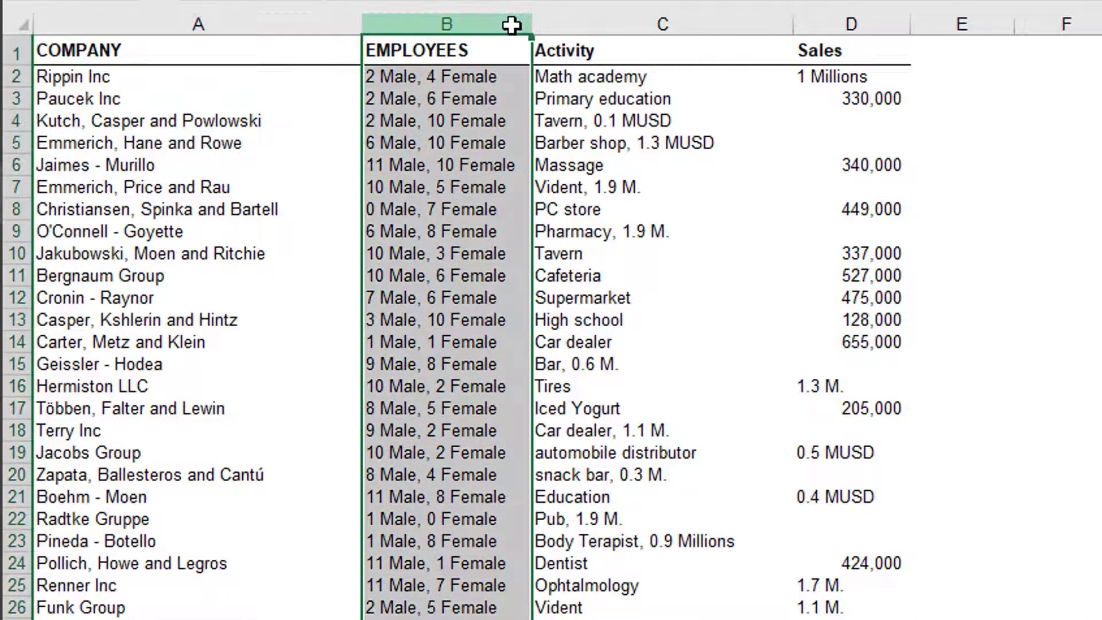
left_click(719, 29)
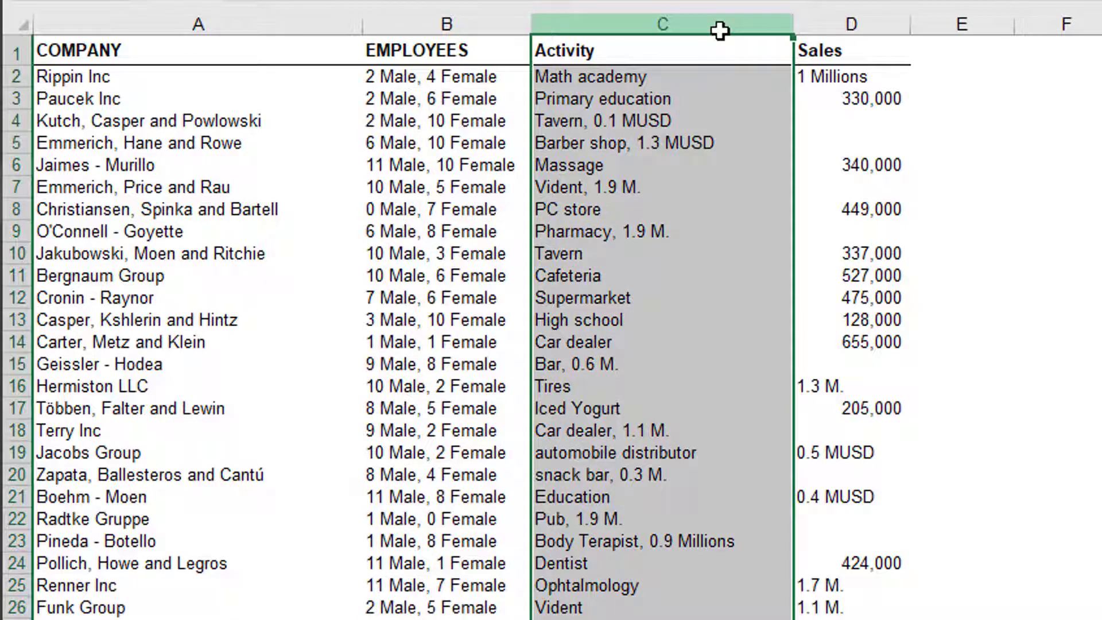
left_click(887, 26, "shift")
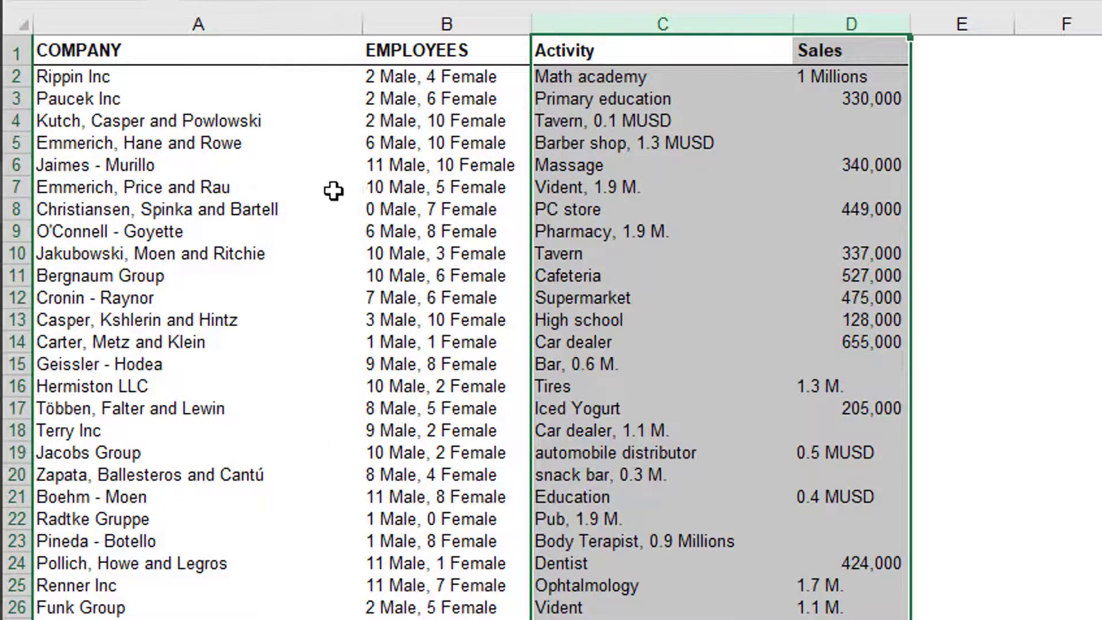
Use QuickRows text normalizing with pattern #> to extract the Activity column's text from the first number onward into a new TEMP column
left_click(312, 48)
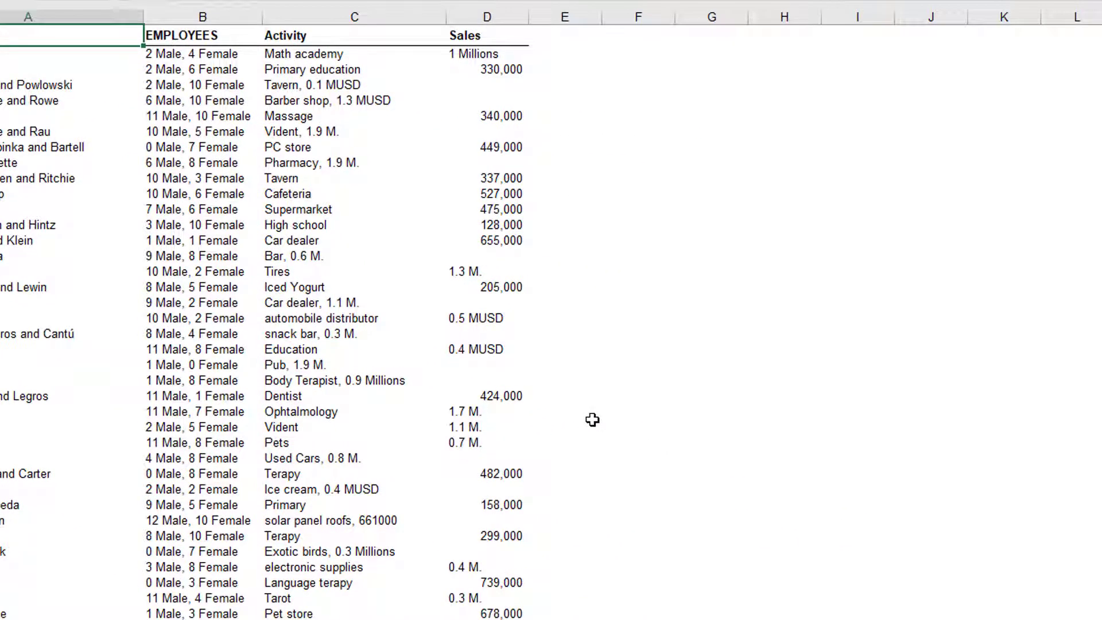
key("ctrl+q")
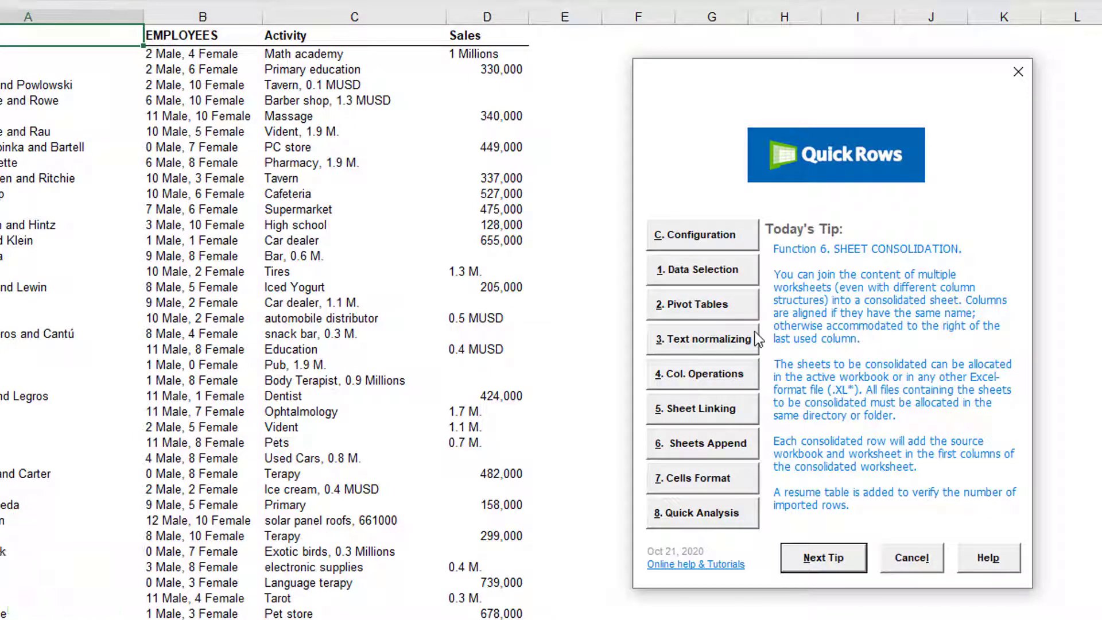
left_click(706, 339)
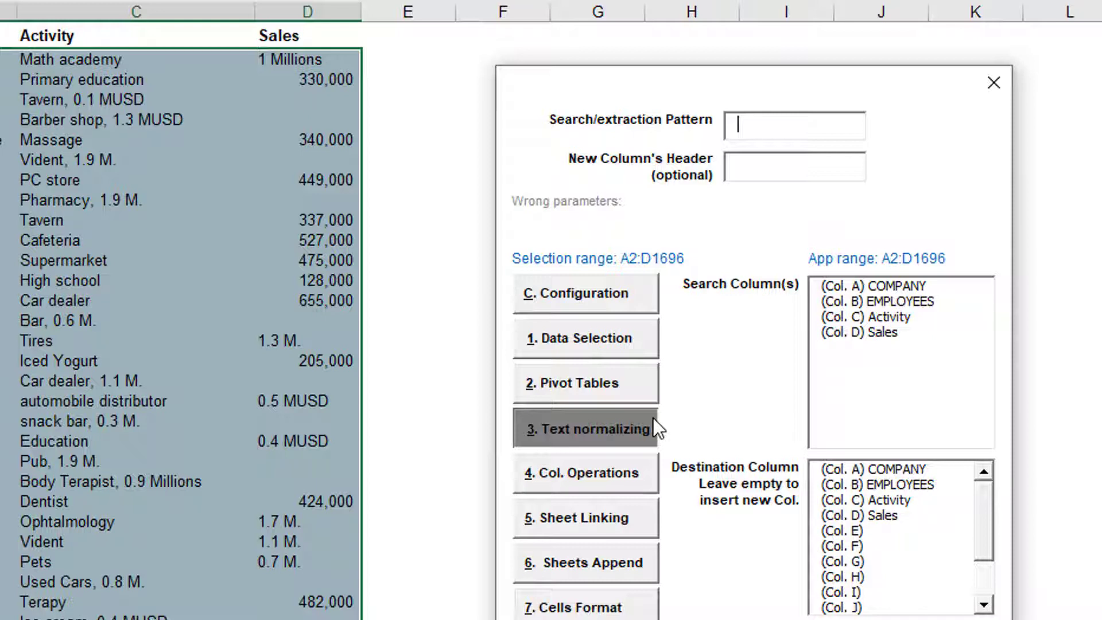
type("#")
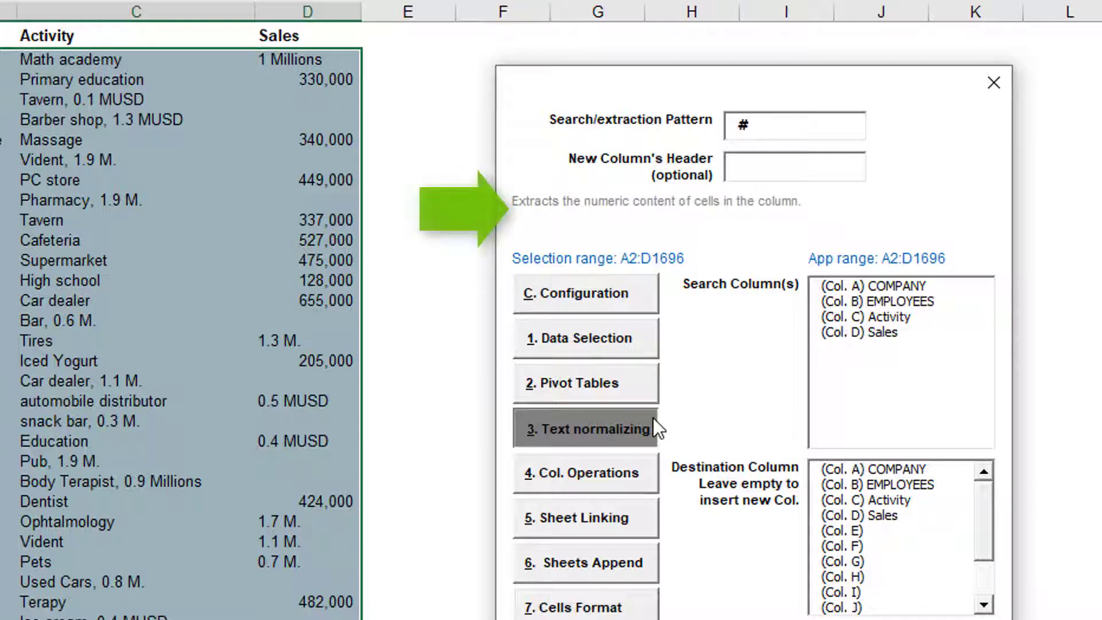
type(">")
key("Tab")
type("TEMP")
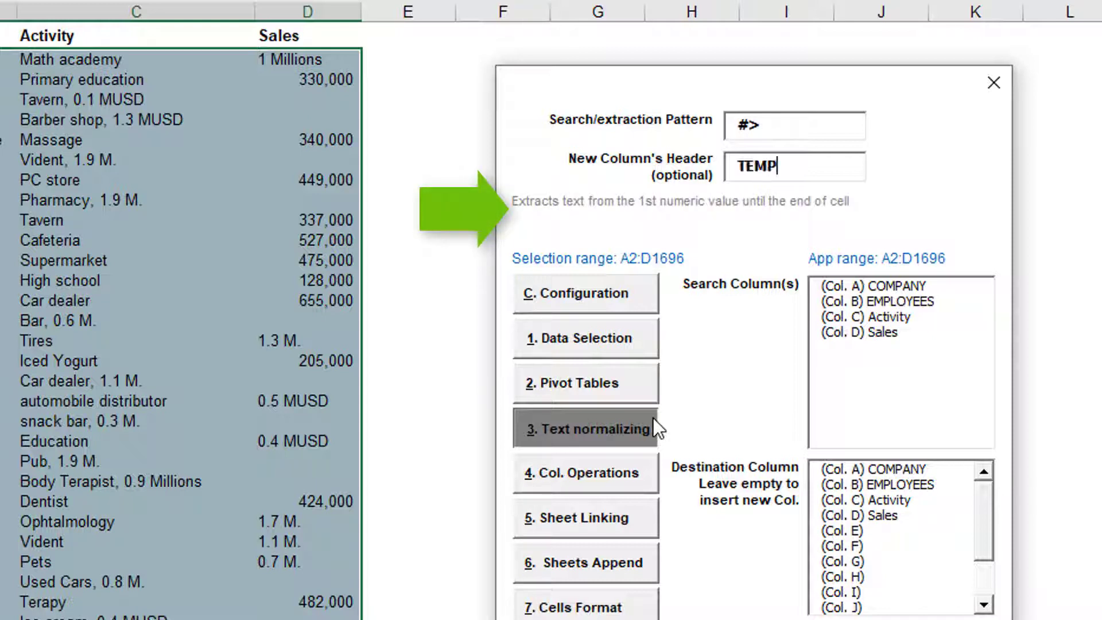
left_click(855, 317)
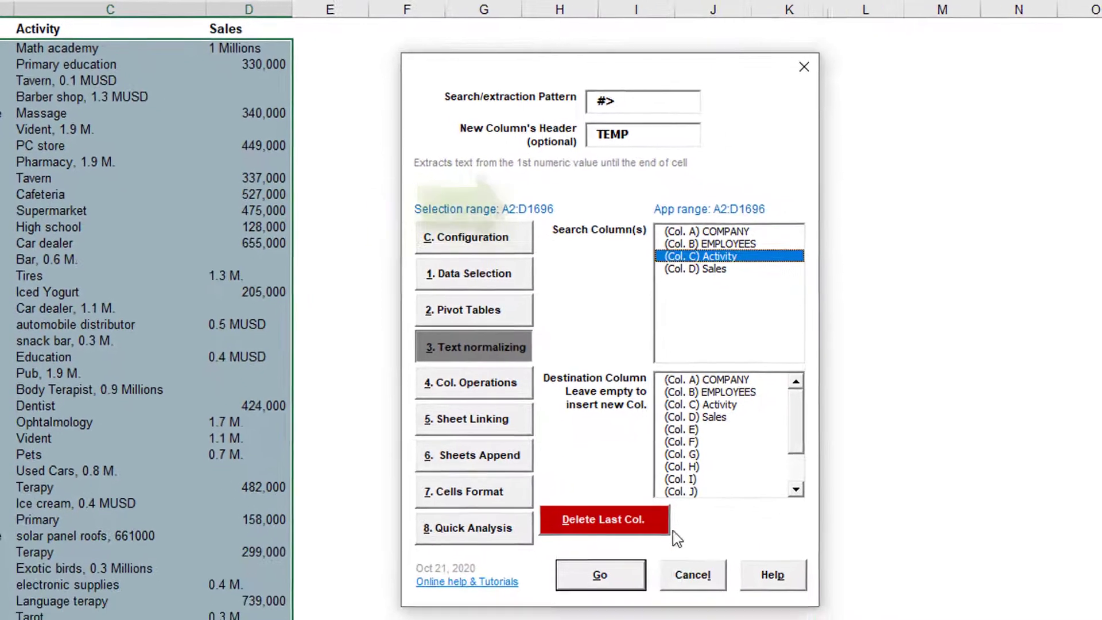
left_click(623, 574)
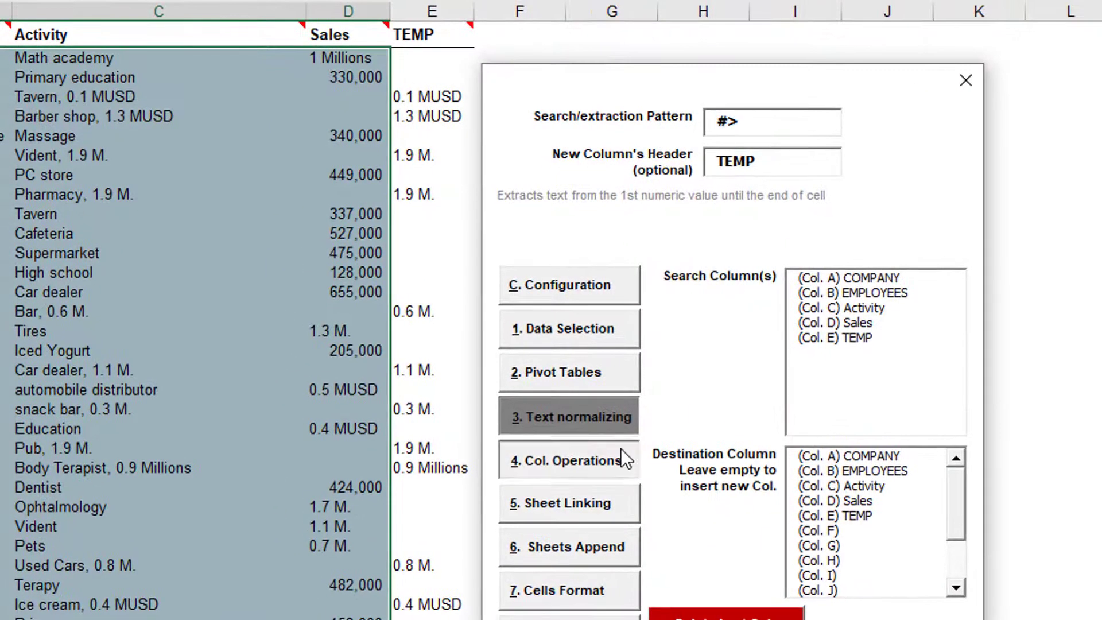
Merge the Sales and TEMP columns with the column operation D+E, using Sales as the destination column
left_click(621, 449)
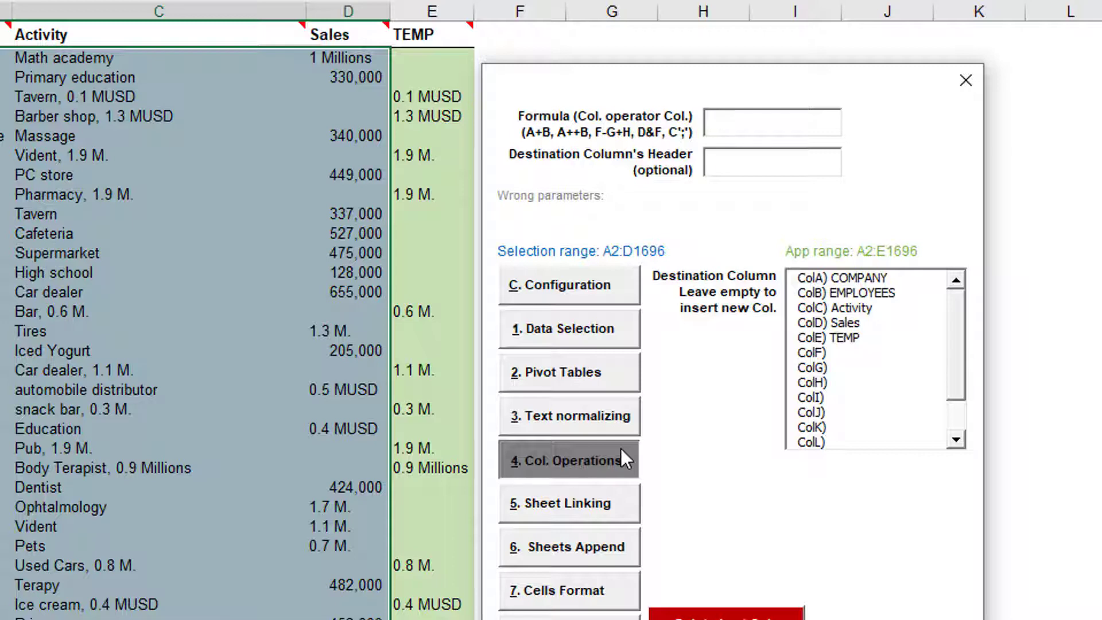
type("D+E")
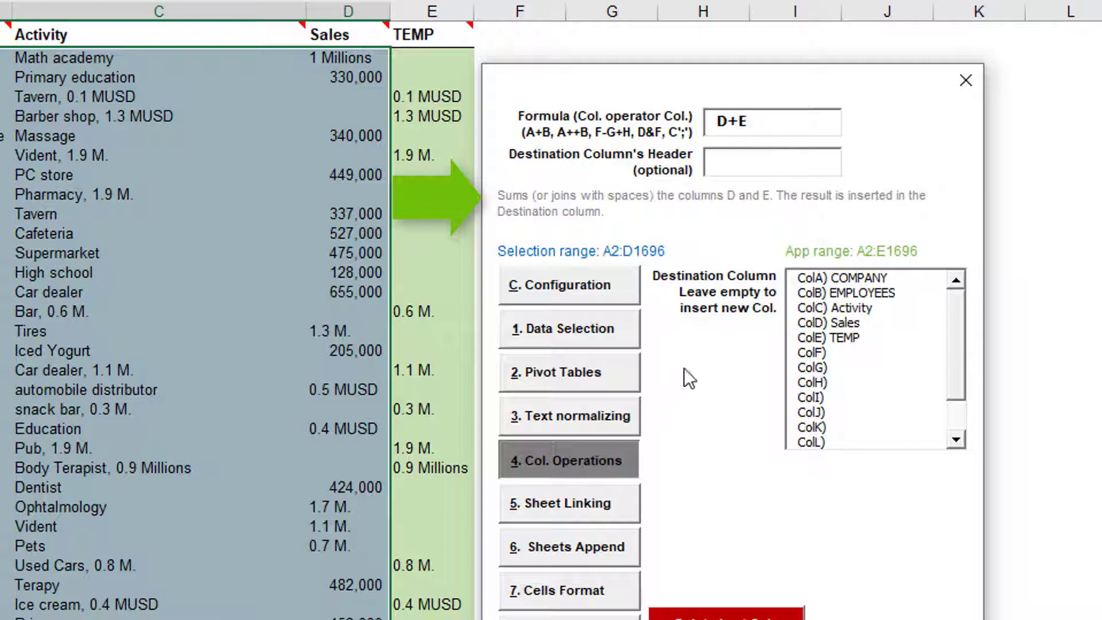
left_click(850, 323)
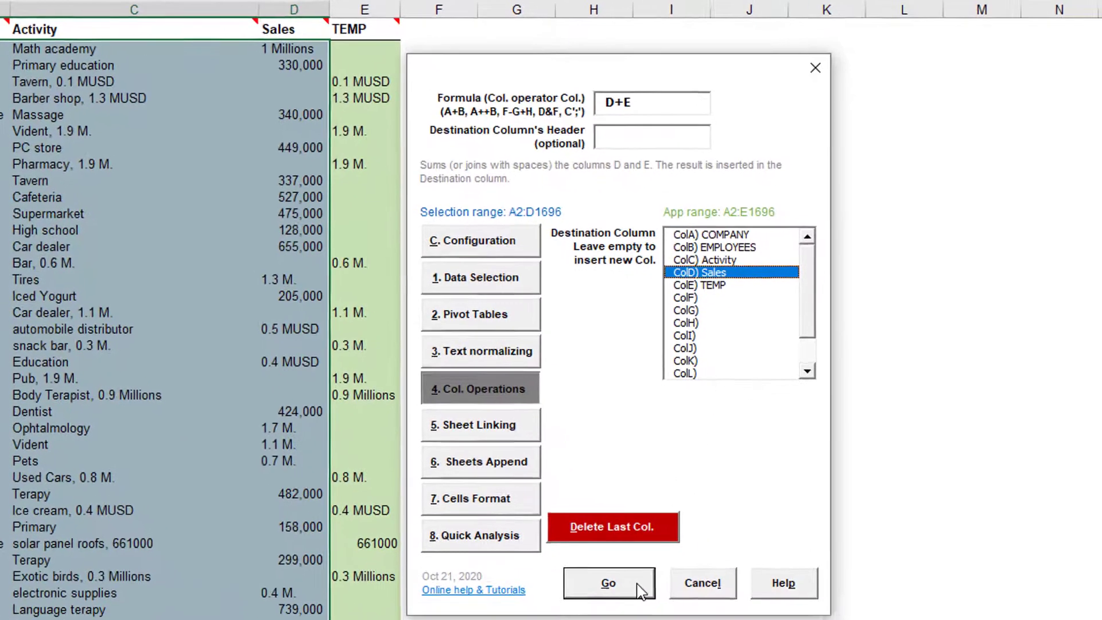
left_click(639, 586)
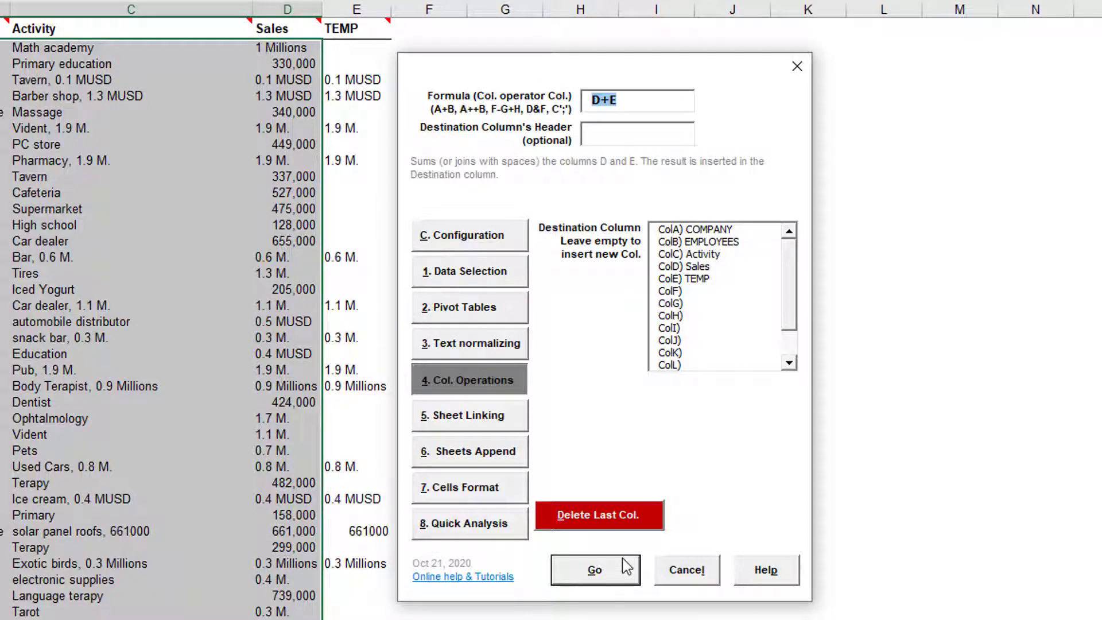
Remove the TEMP text from the Activity column with the column operation C-E, using Activity as the destination
type("C-E")
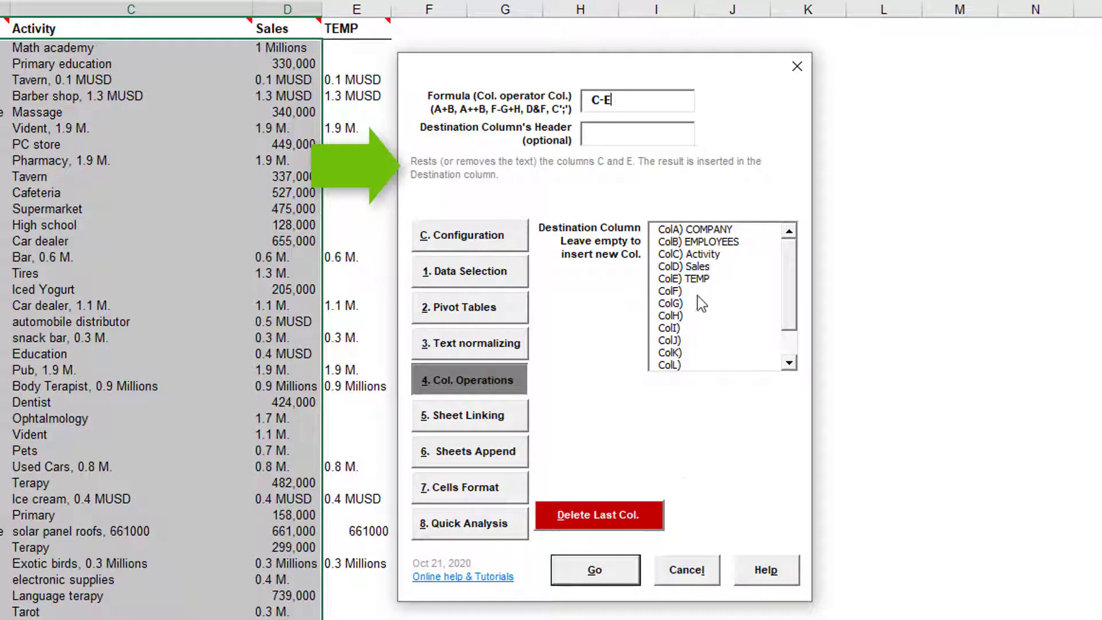
left_click(701, 257)
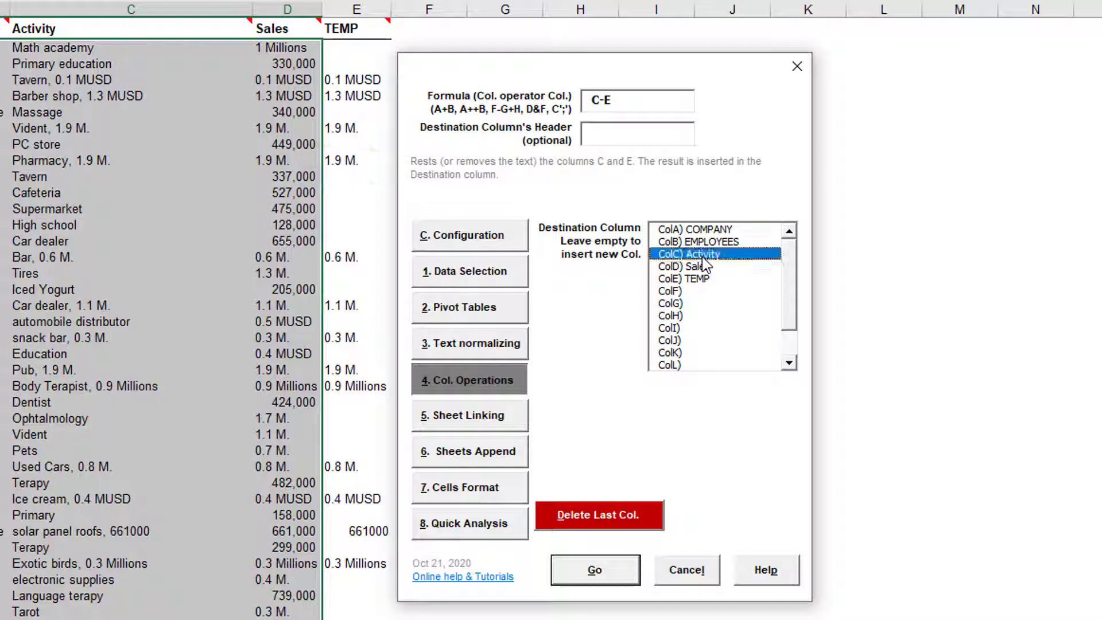
left_click(629, 568)
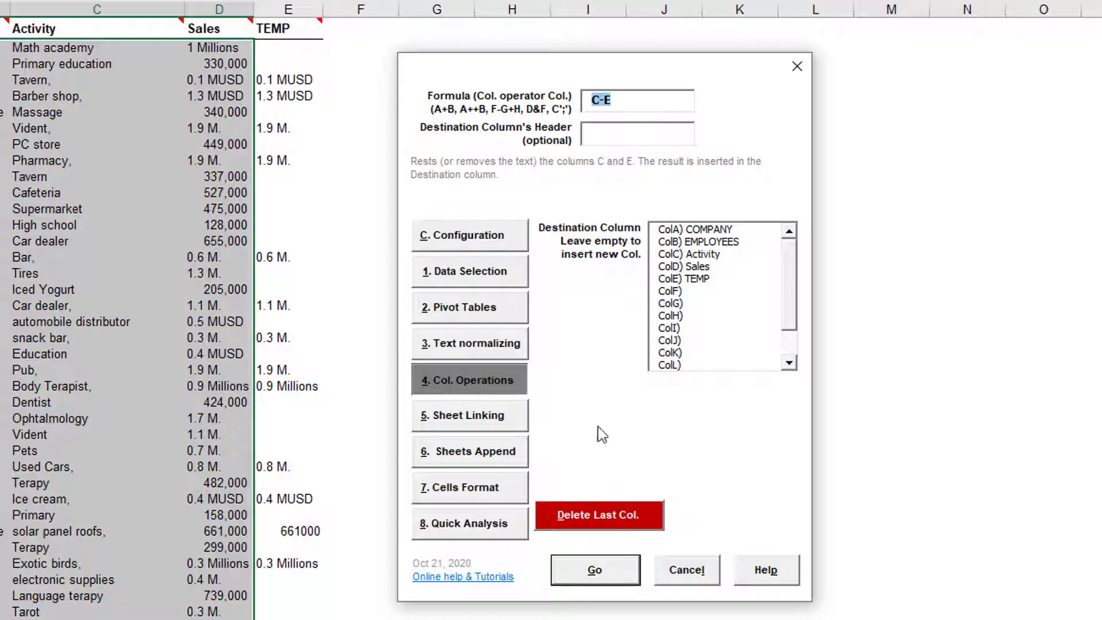
Remove all periods from the Sales column with the data selection replacement pattern .| and no replacement text
left_click(521, 271)
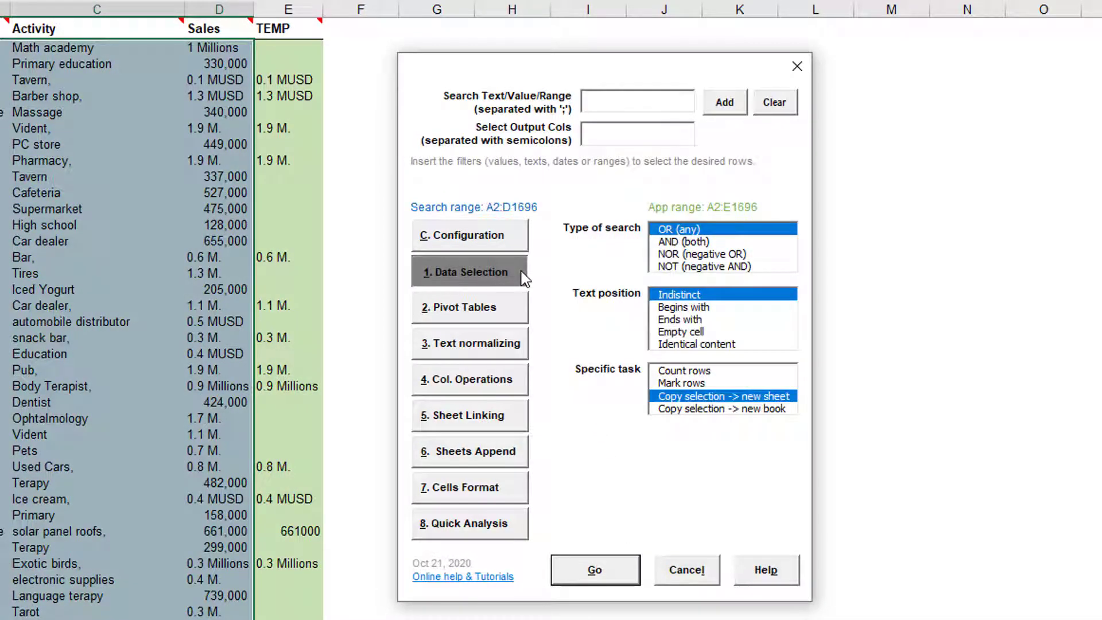
type(".|")
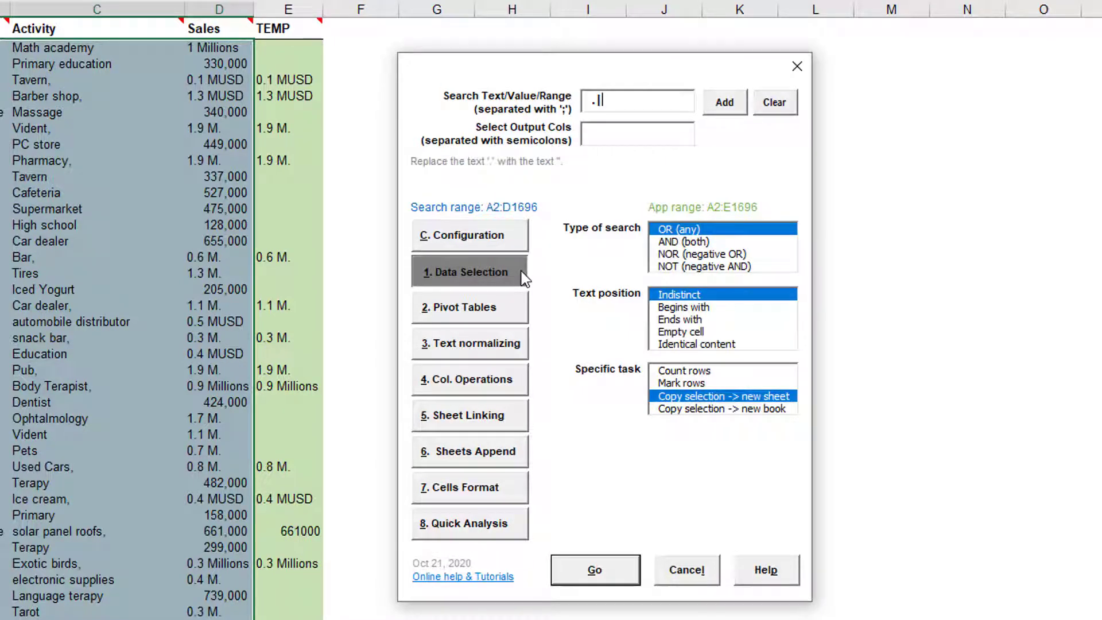
left_click(236, 8)
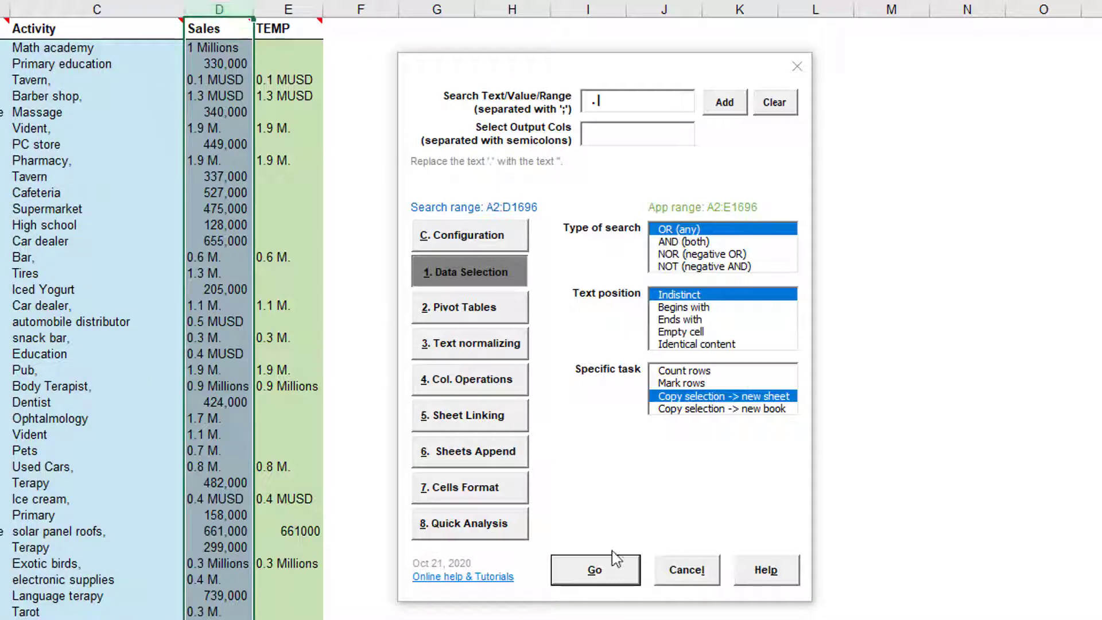
left_click(628, 574)
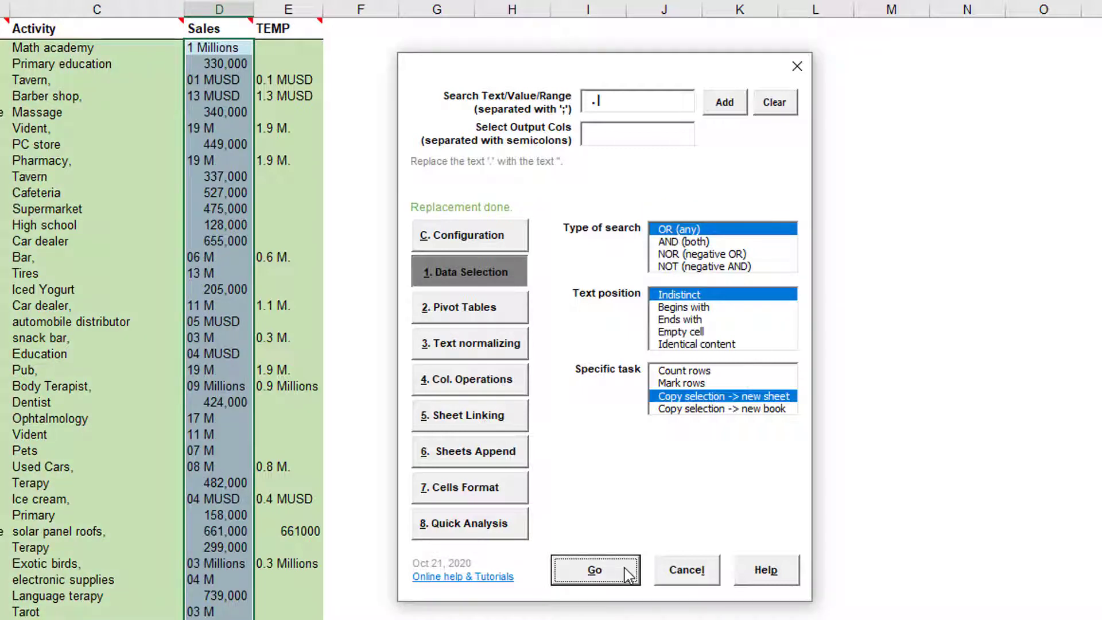
Replace the million suffixes in the Sales column with five zeros using the pattern M*|00000
left_click_drag(615, 101, 576, 100)
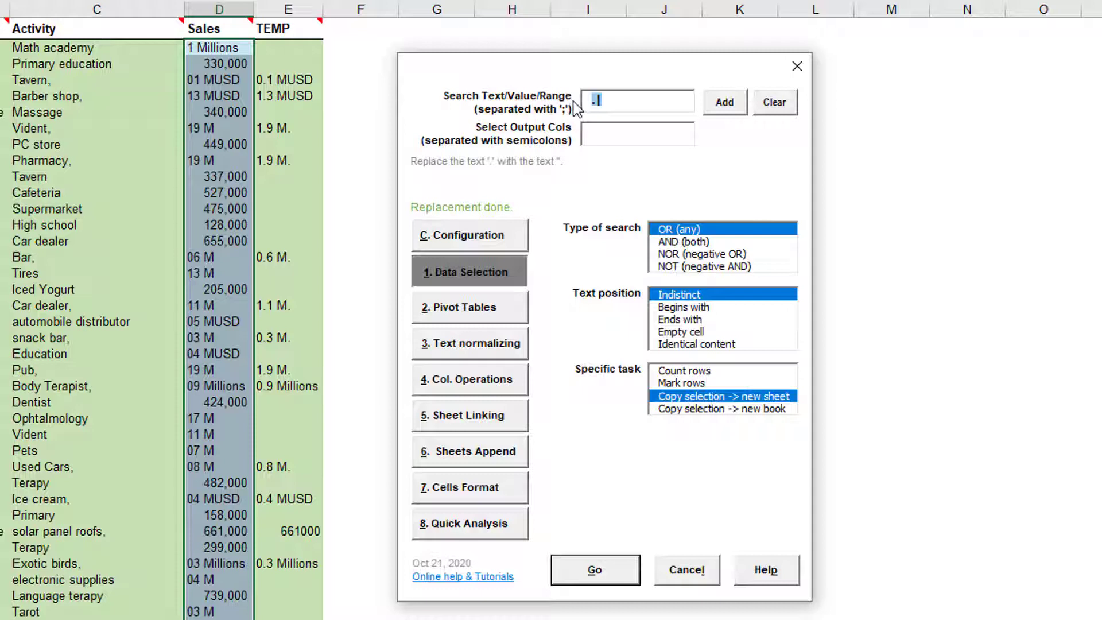
key("BackSpace")
type("M* ")
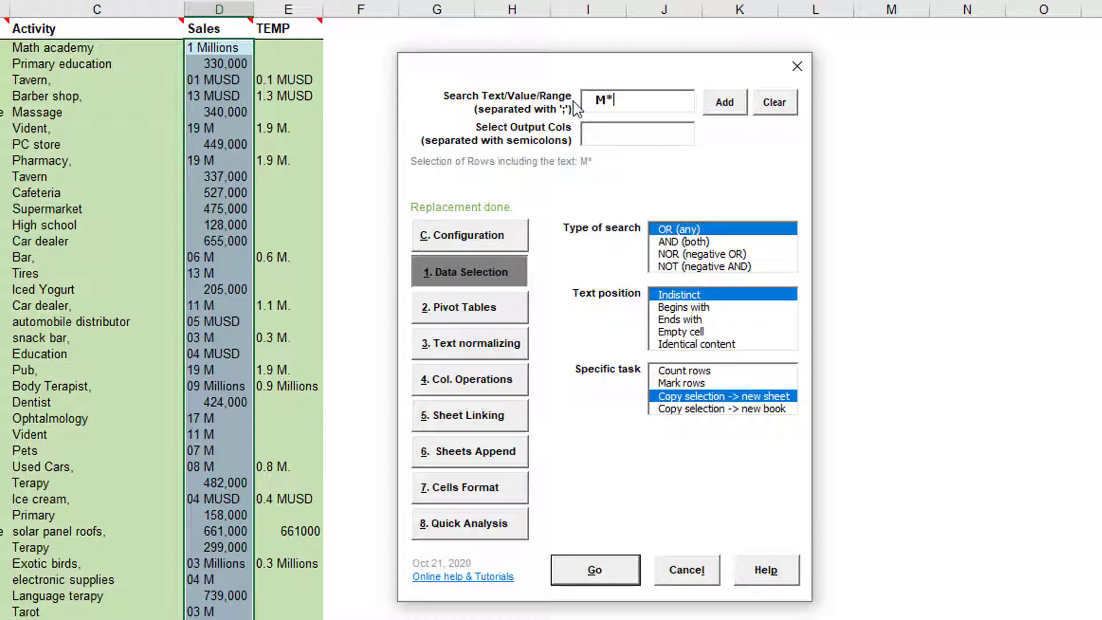
type("|00000")
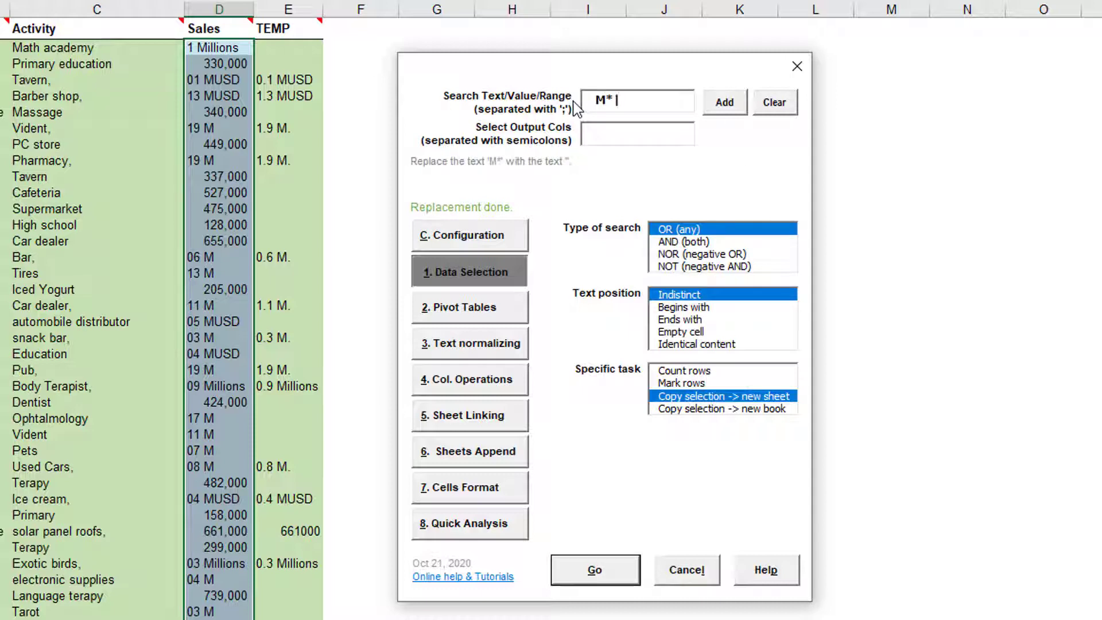
left_click(625, 573)
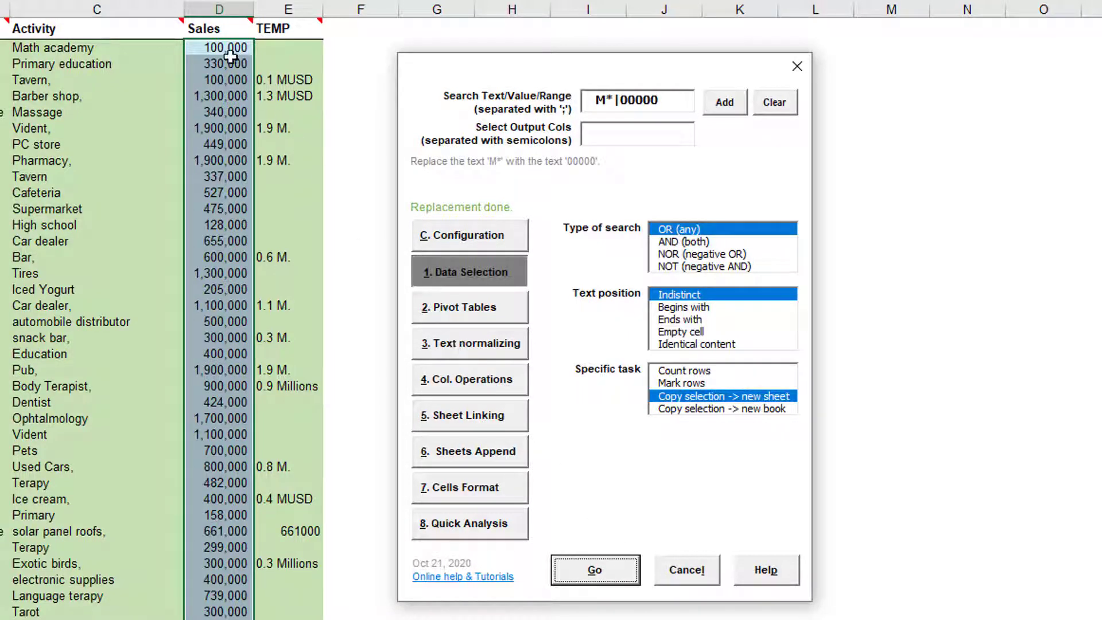
Remove the commas from the Activity column with the replacement pattern ,| and no replacement text
left_click(165, 9)
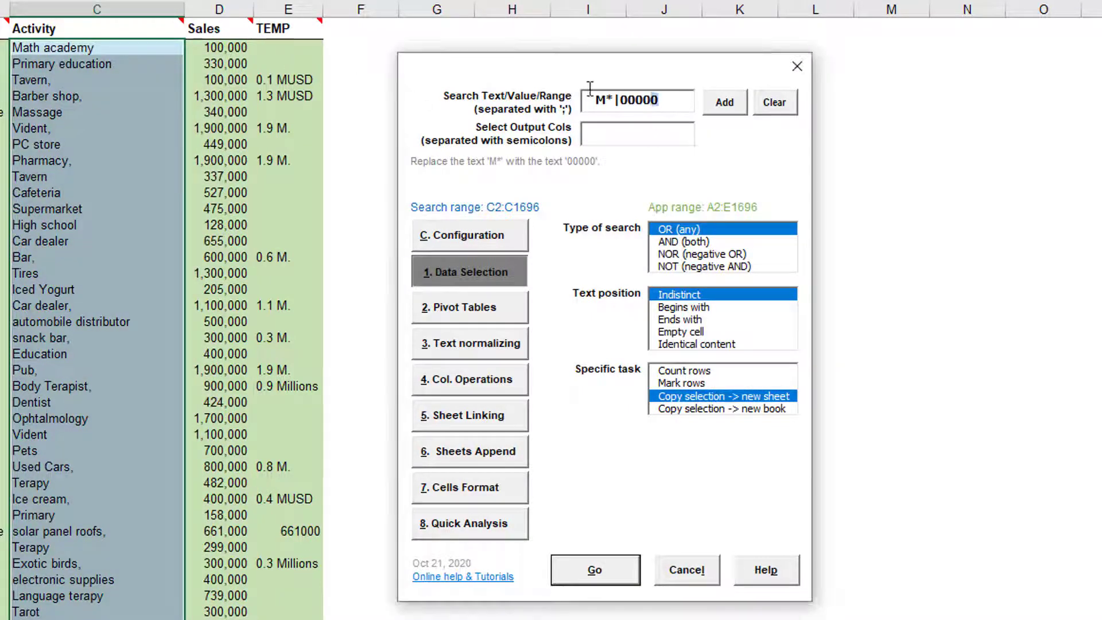
left_click(543, 94)
type(",")
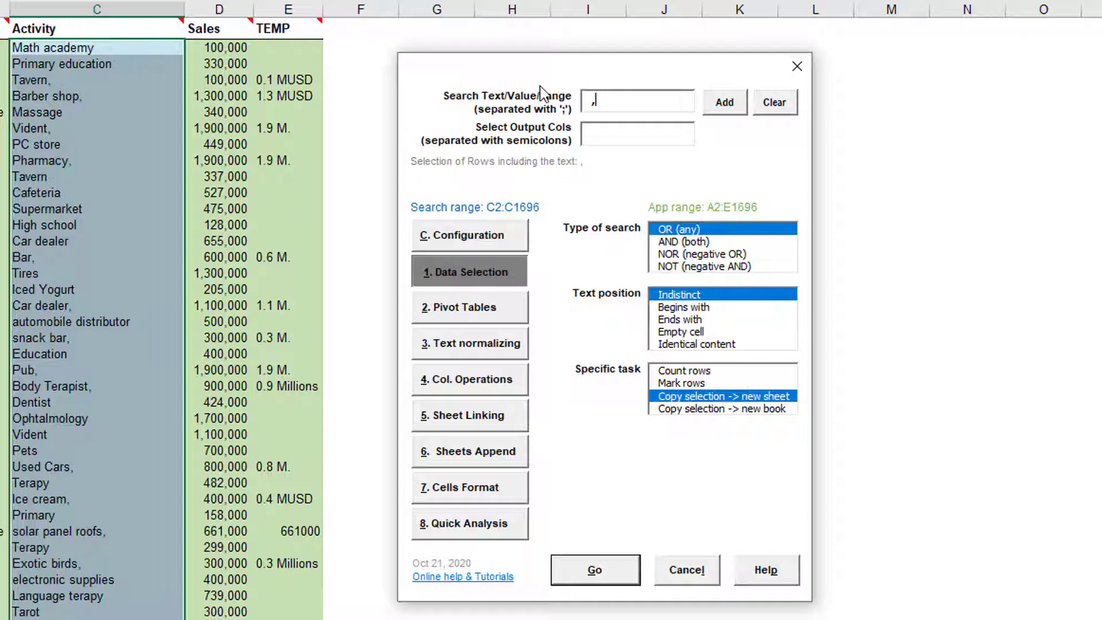
type("|")
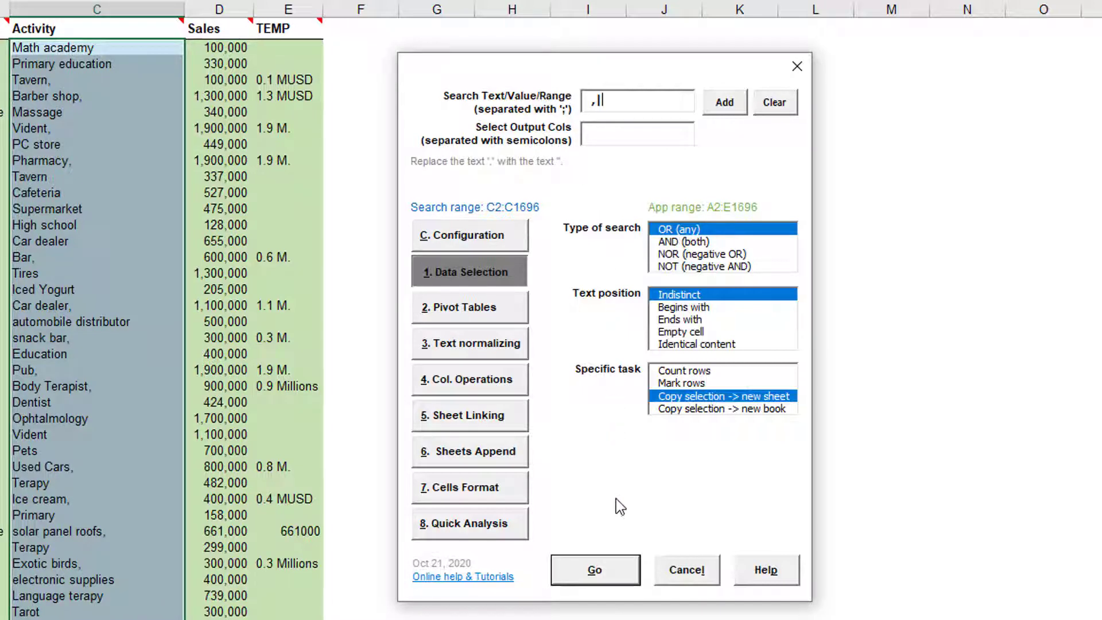
left_click(618, 563)
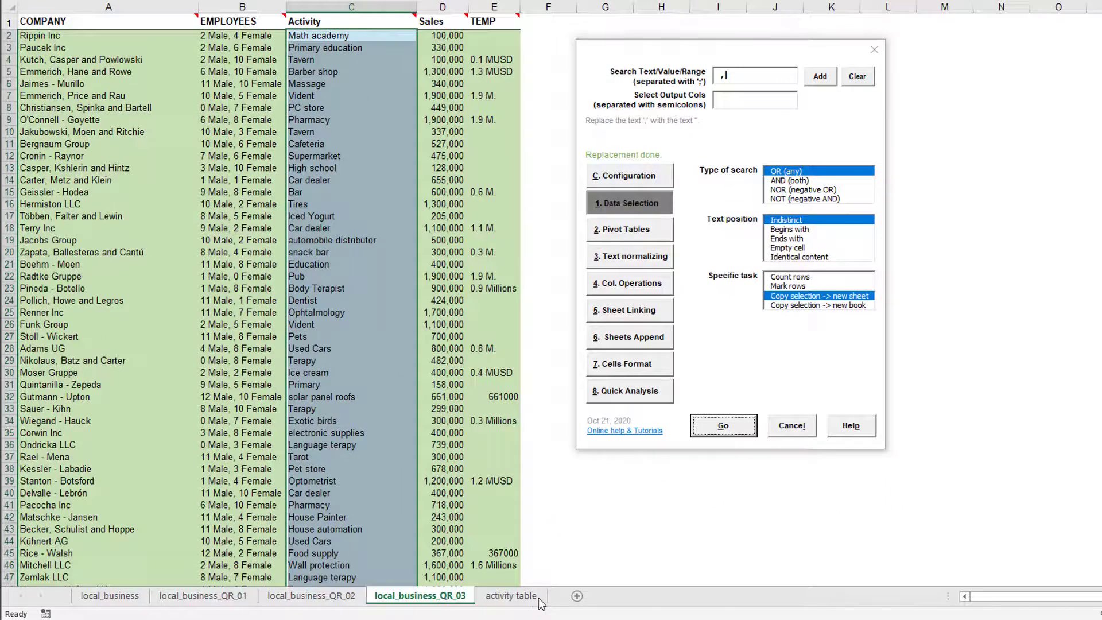
Review the activities and their categories on the activity table sheet and return to the local_business_QR_03 sheet
left_click(511, 596)
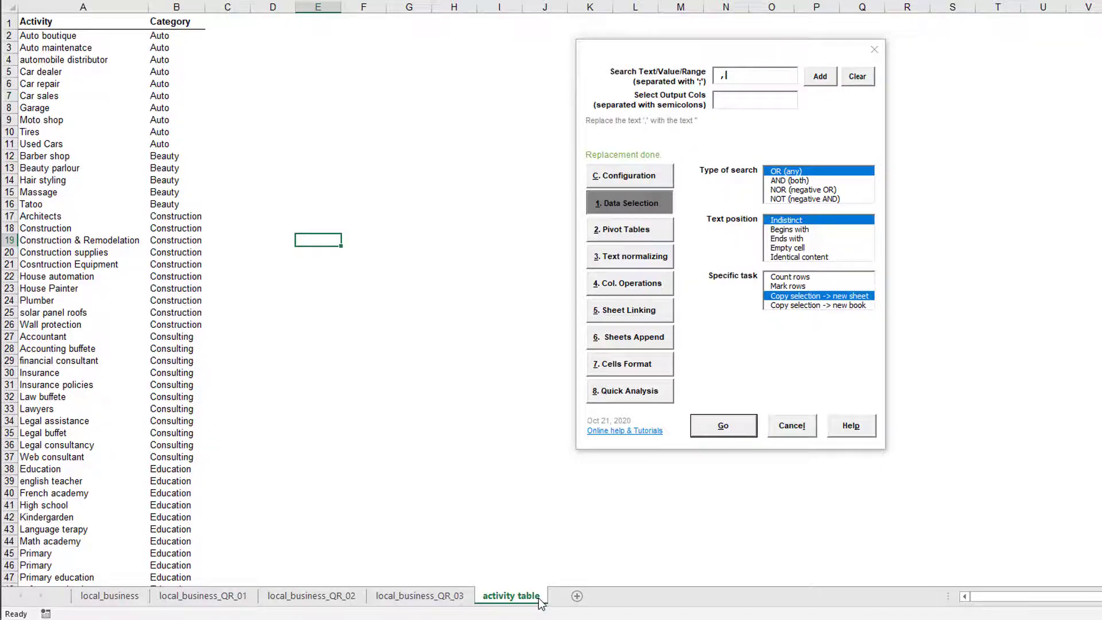
key("Page_Down")
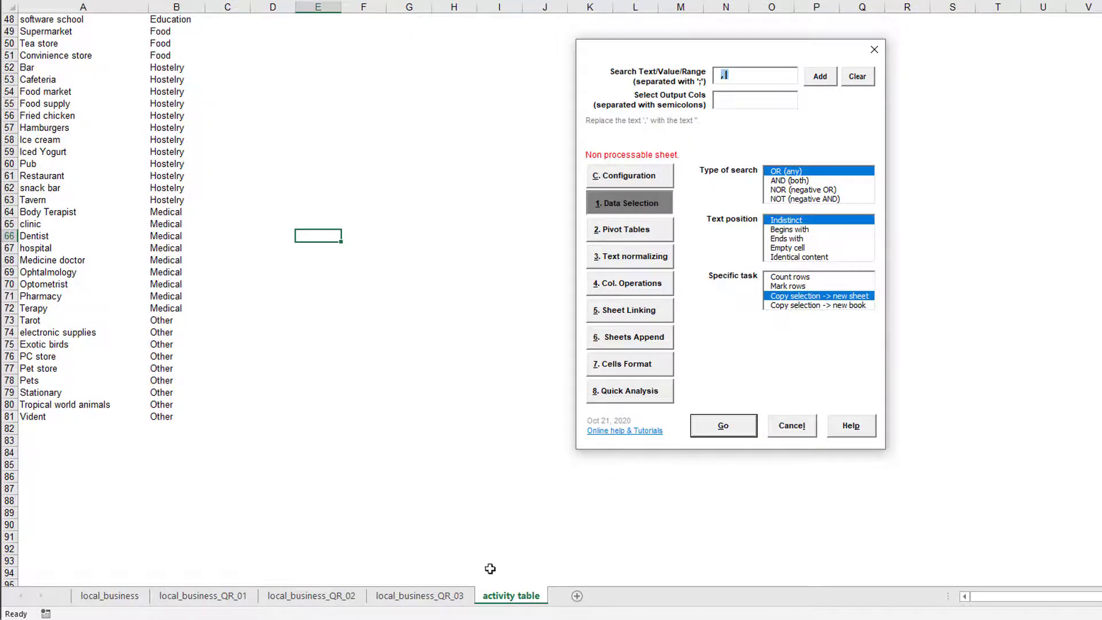
left_click(427, 599)
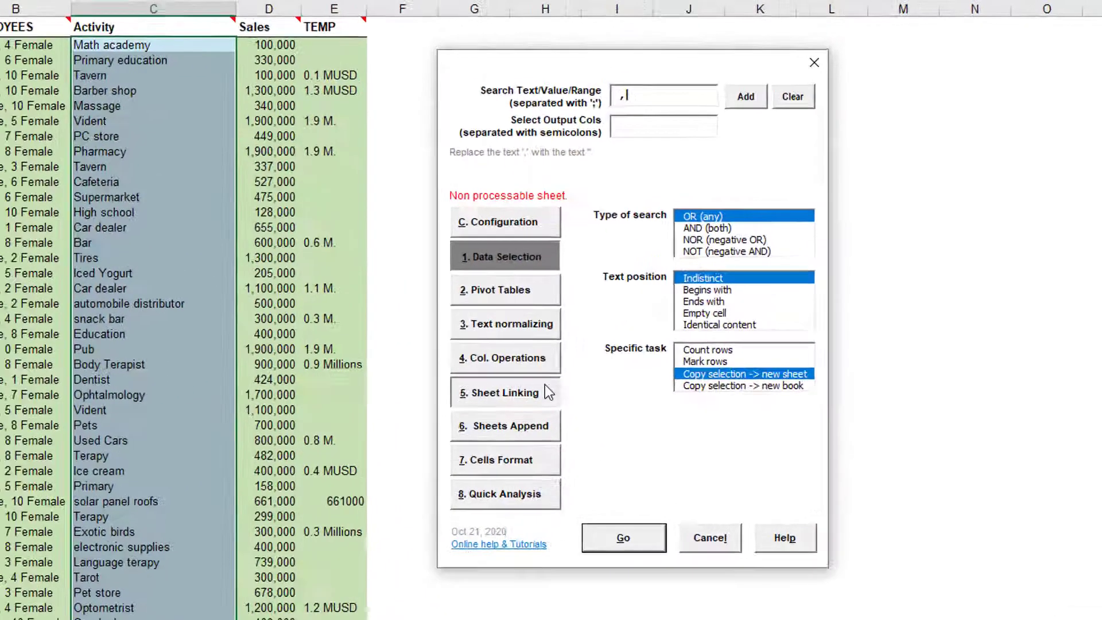
Link Activity column C to the Activity column of the activity table sheet in QR_EXAMPLES_tmp.xlsx, loading its Category column
left_click(545, 392)
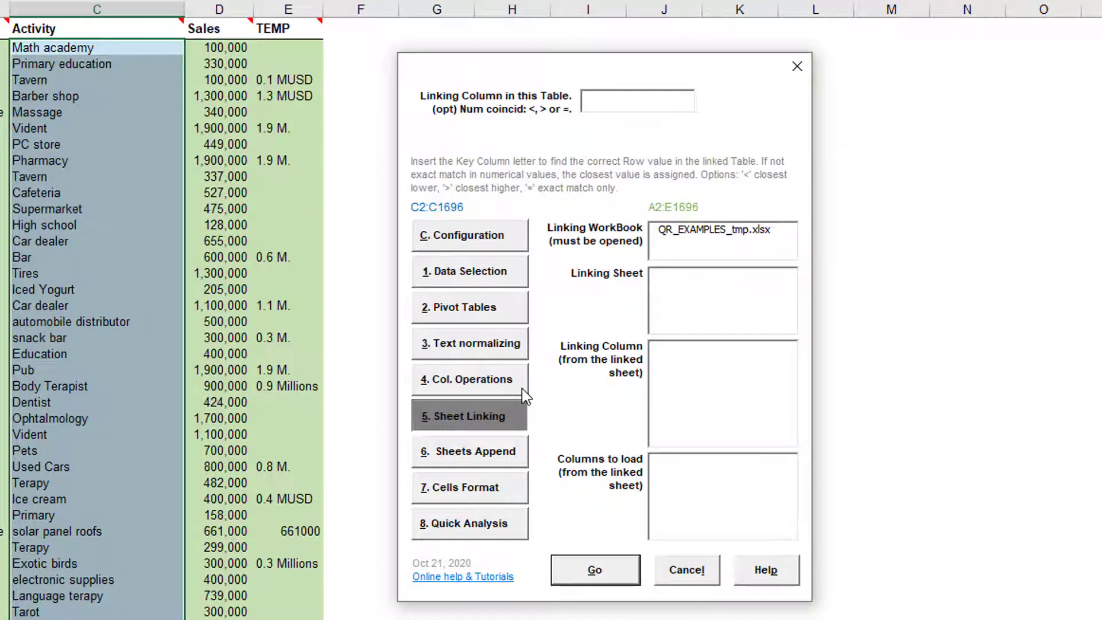
type("C")
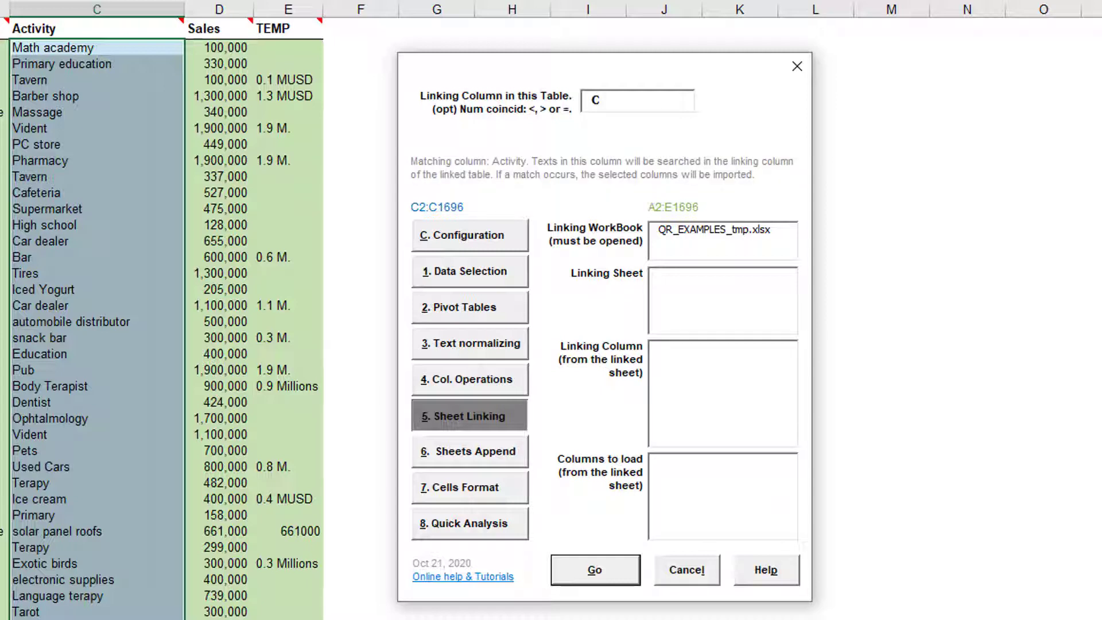
left_click(731, 232)
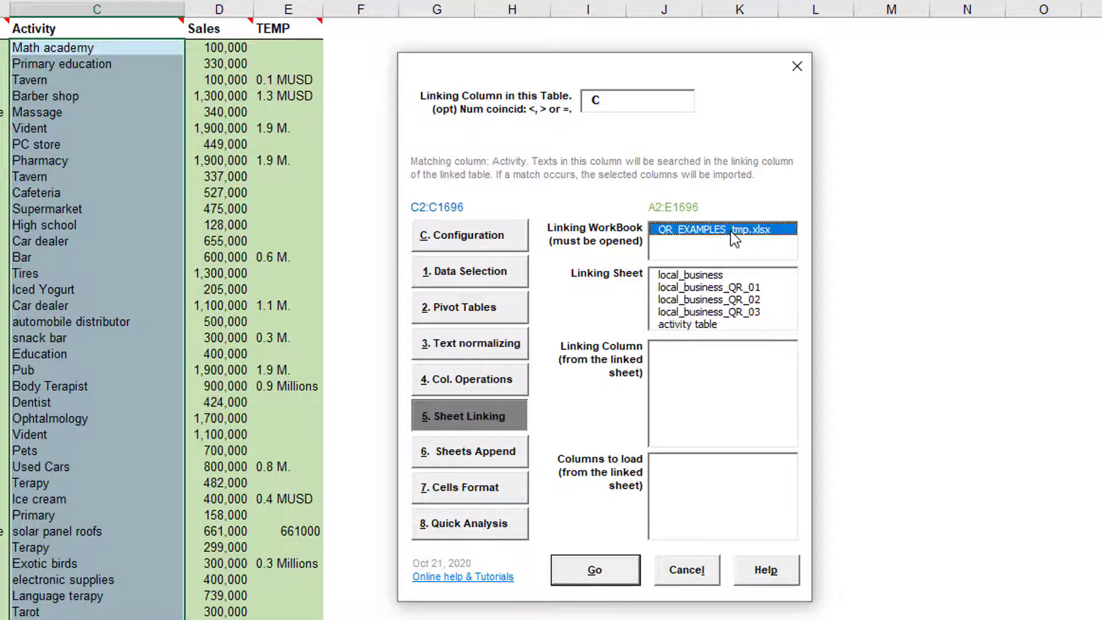
left_click(705, 325)
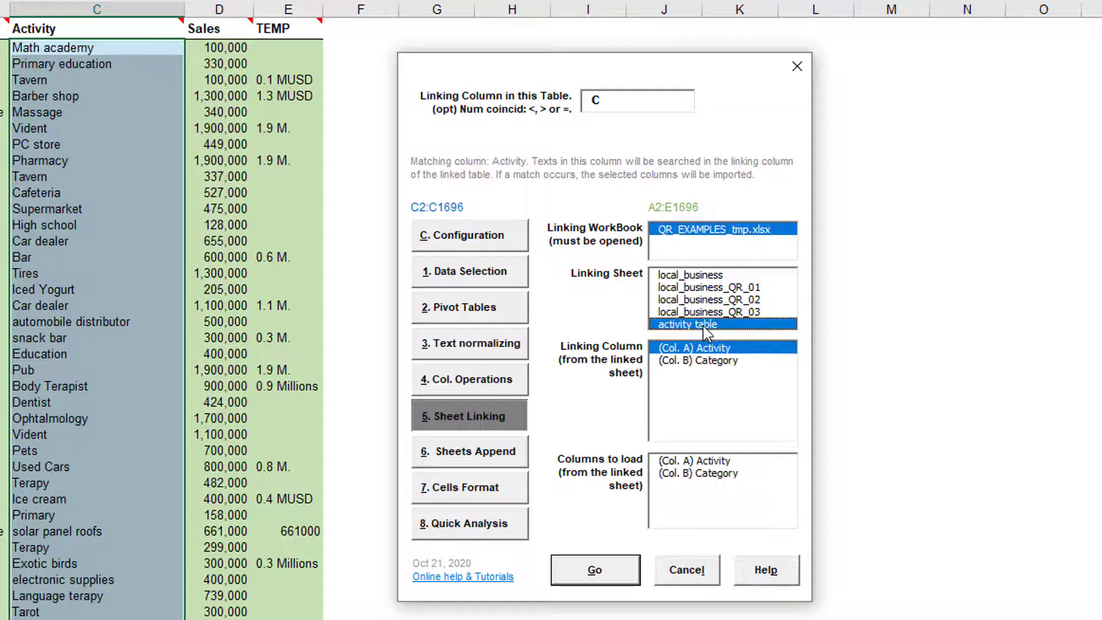
left_click(737, 476)
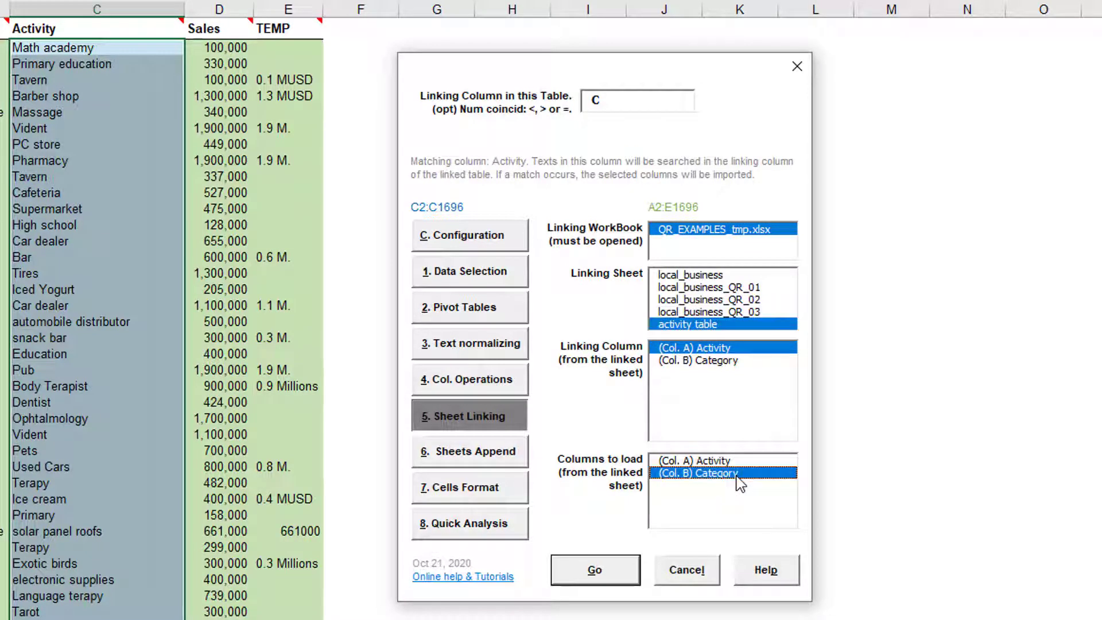
left_click(631, 577)
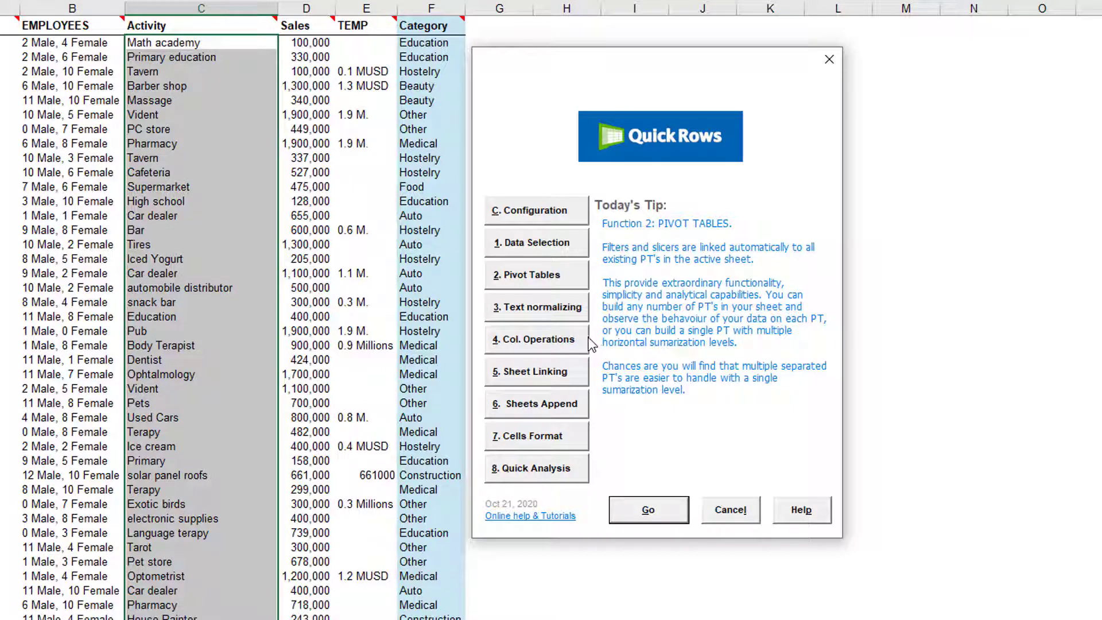
Extract the first number from the EMPLOYEES column into the TEMP column using the text normalizing pattern #1
left_click(580, 304)
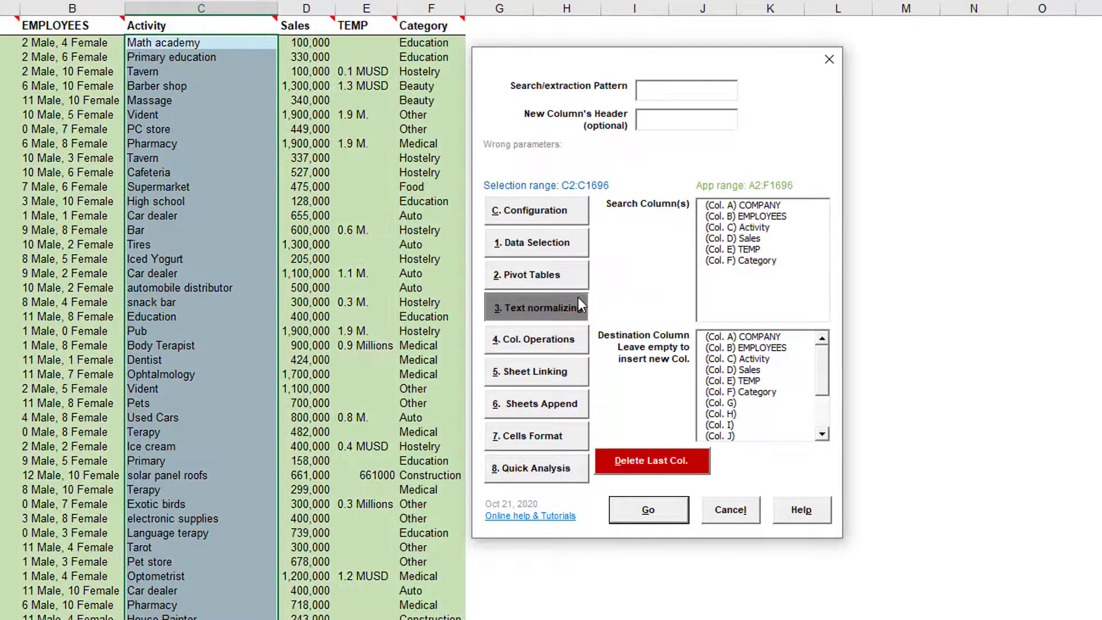
type("#")
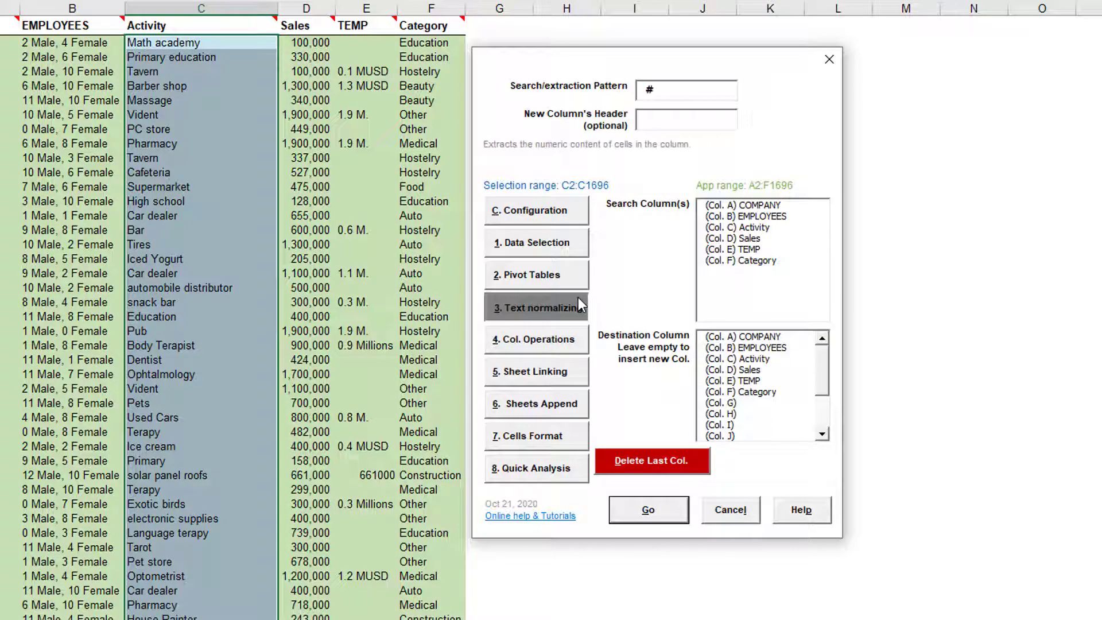
type("1")
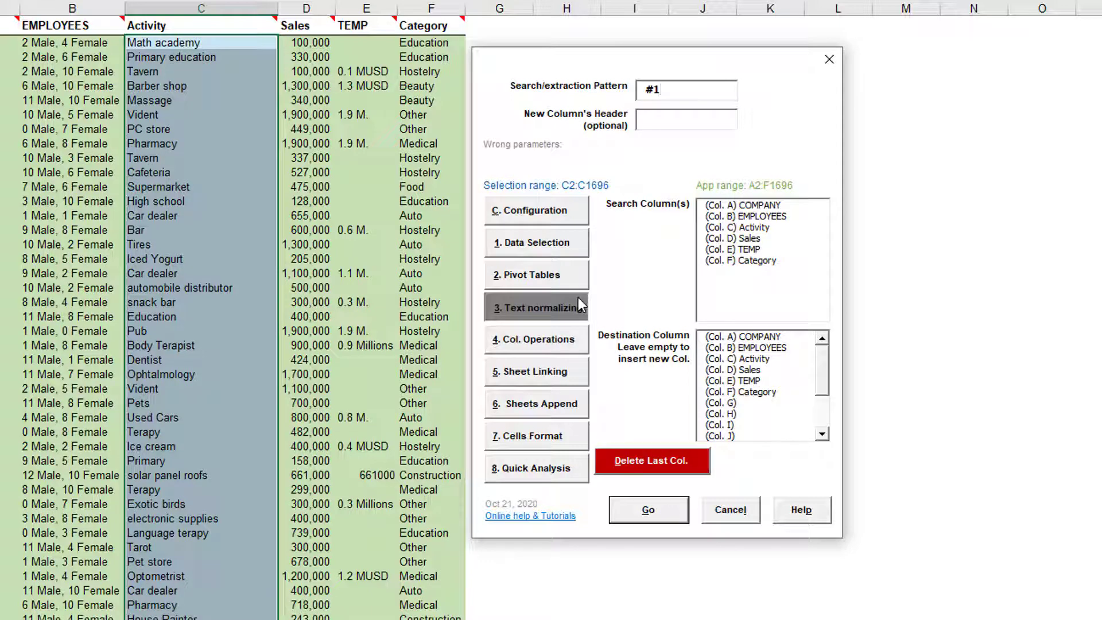
left_click(749, 217)
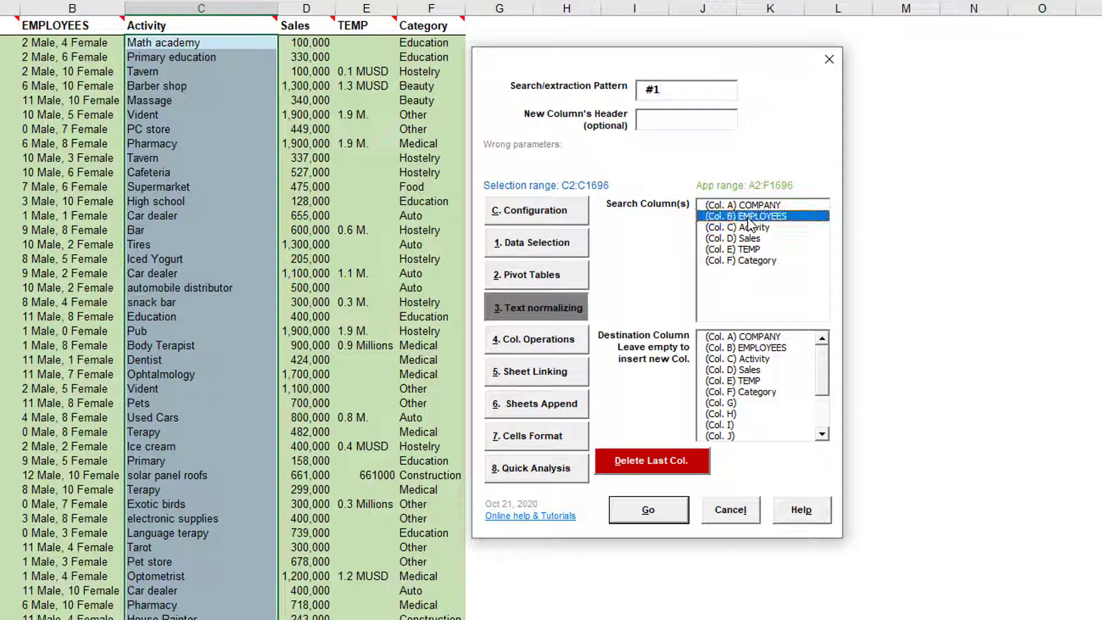
left_click(749, 382)
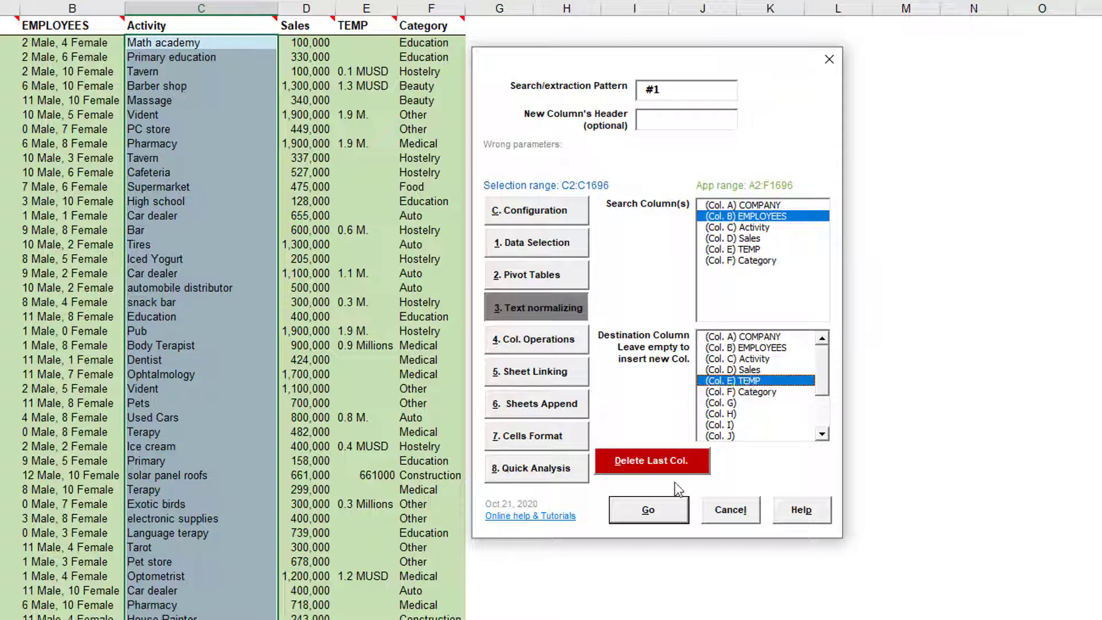
left_click(672, 510)
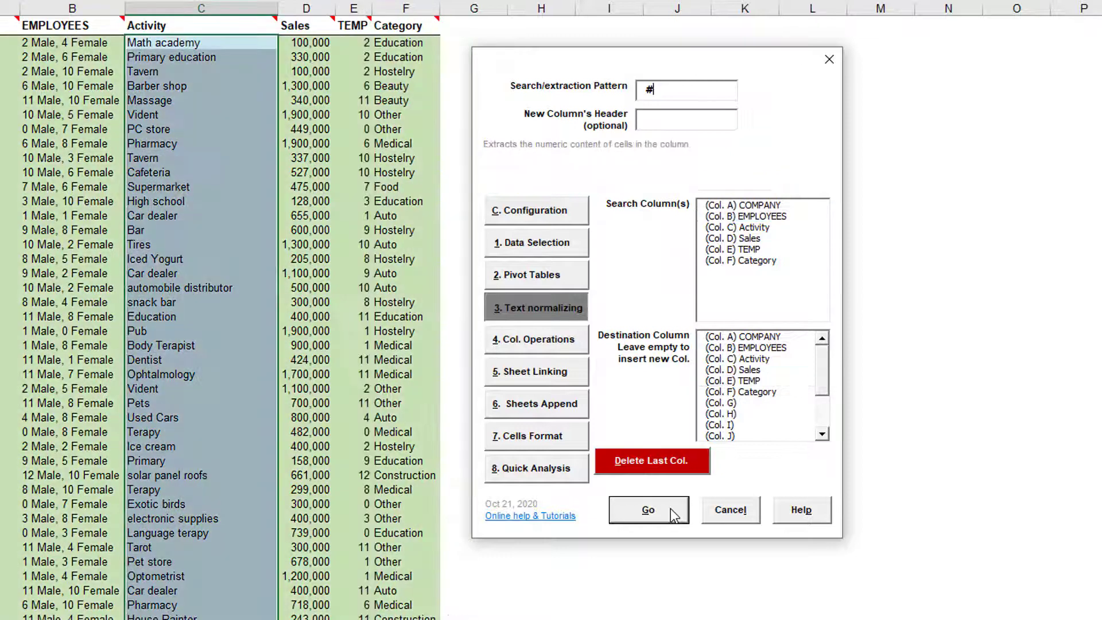
Extract the second number from the EMPLOYEES column into column G using the pattern #2
type("2")
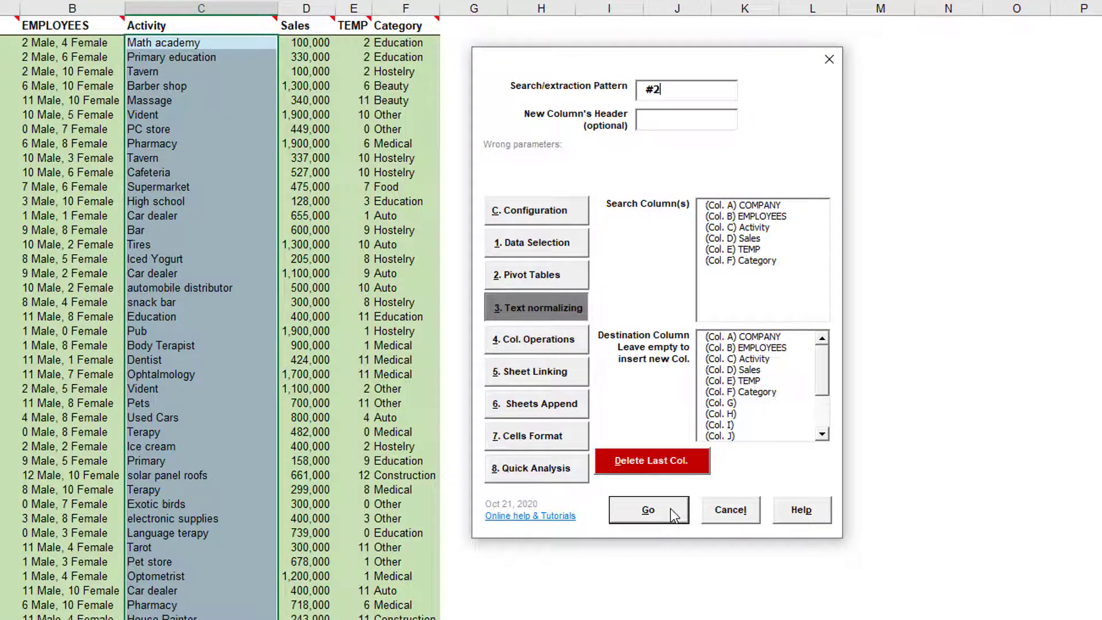
left_click(789, 219)
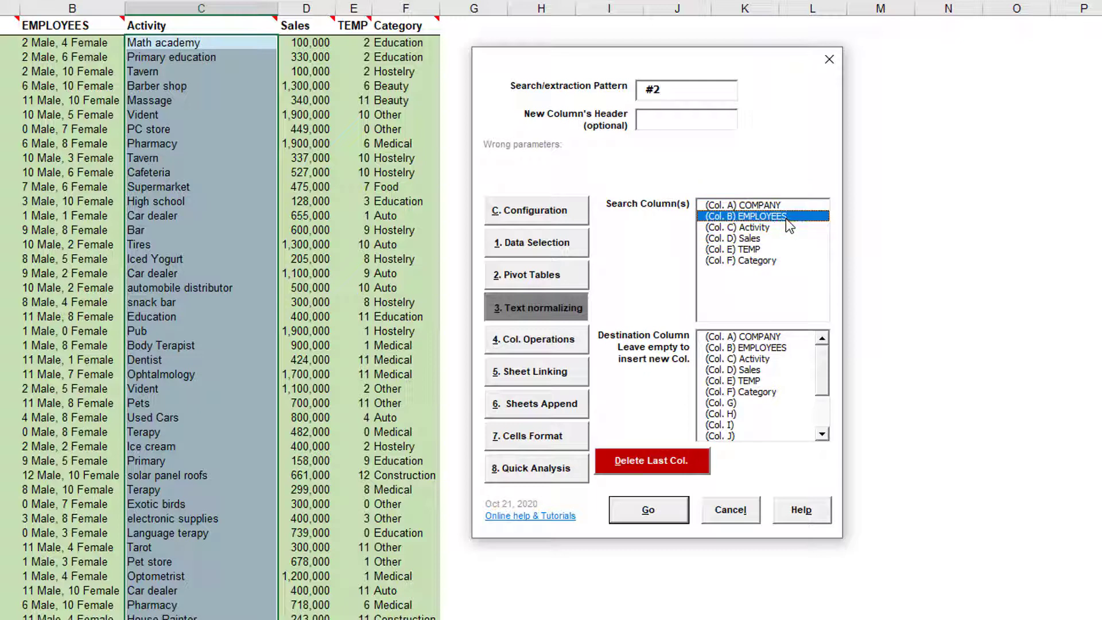
left_click(736, 404)
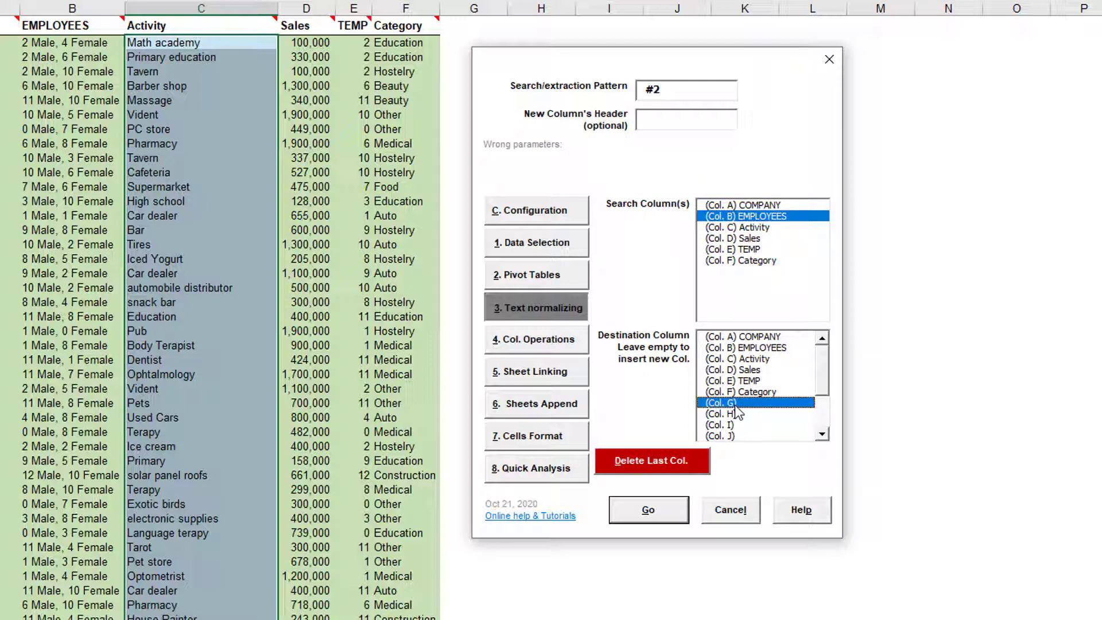
left_click(684, 515)
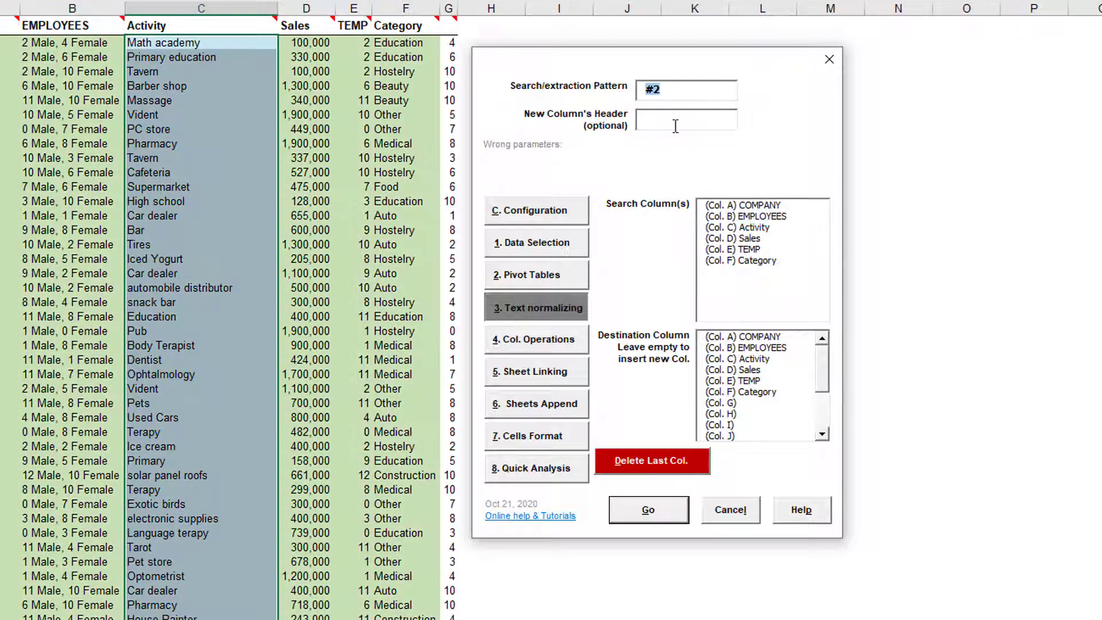
Sum the extracted employee numbers into the EMPLOYEES column with the column operation E+G, and delete the last column
left_click(584, 339)
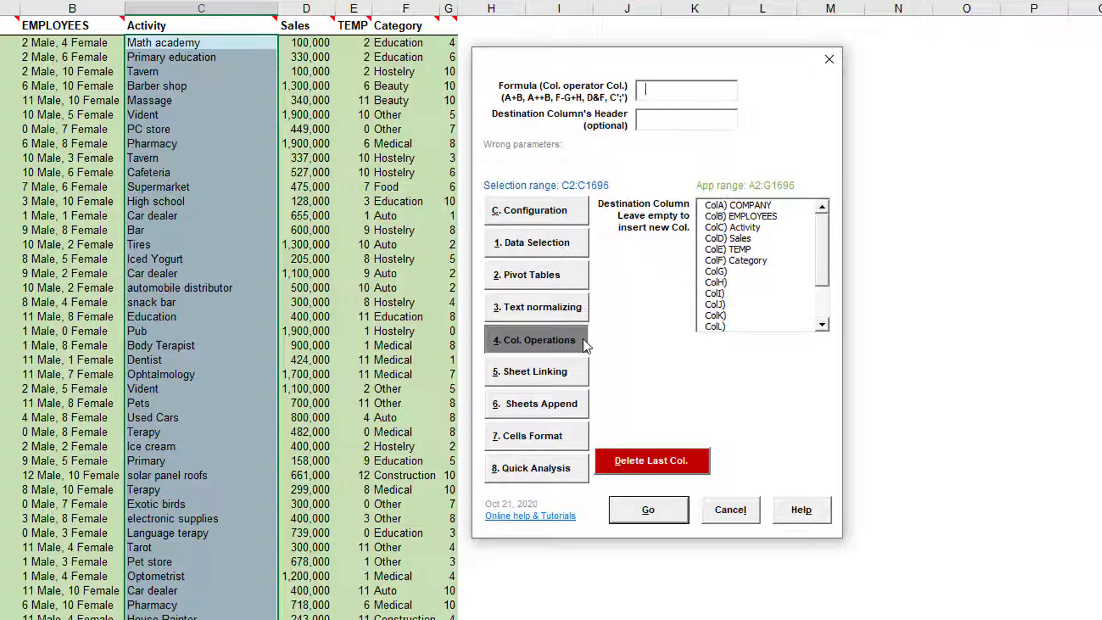
type("E+G")
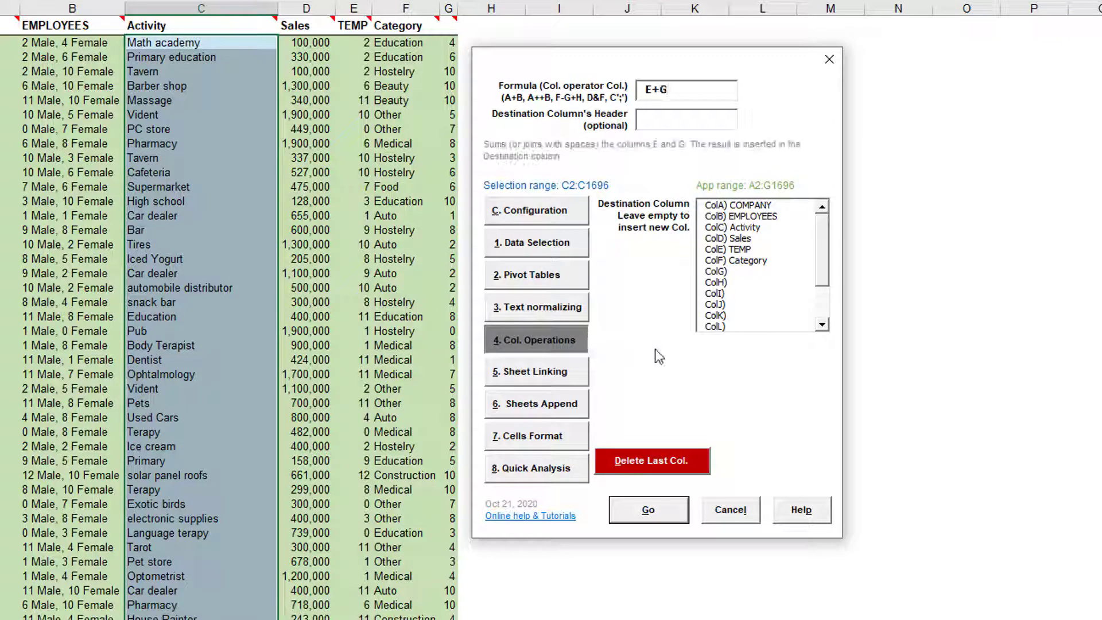
left_click(773, 221)
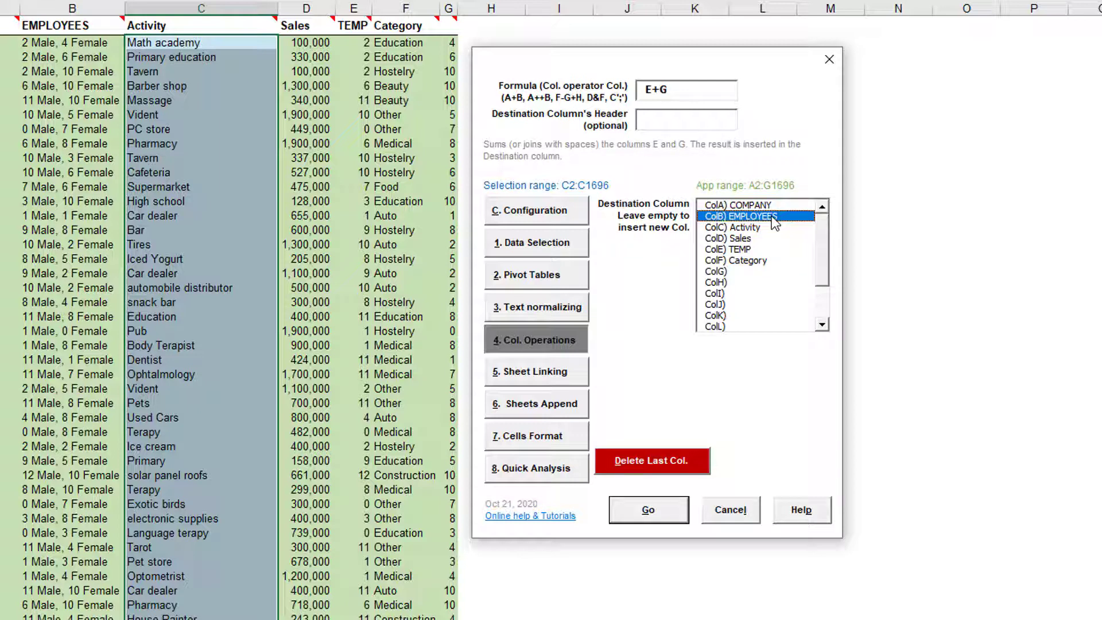
left_click(668, 513)
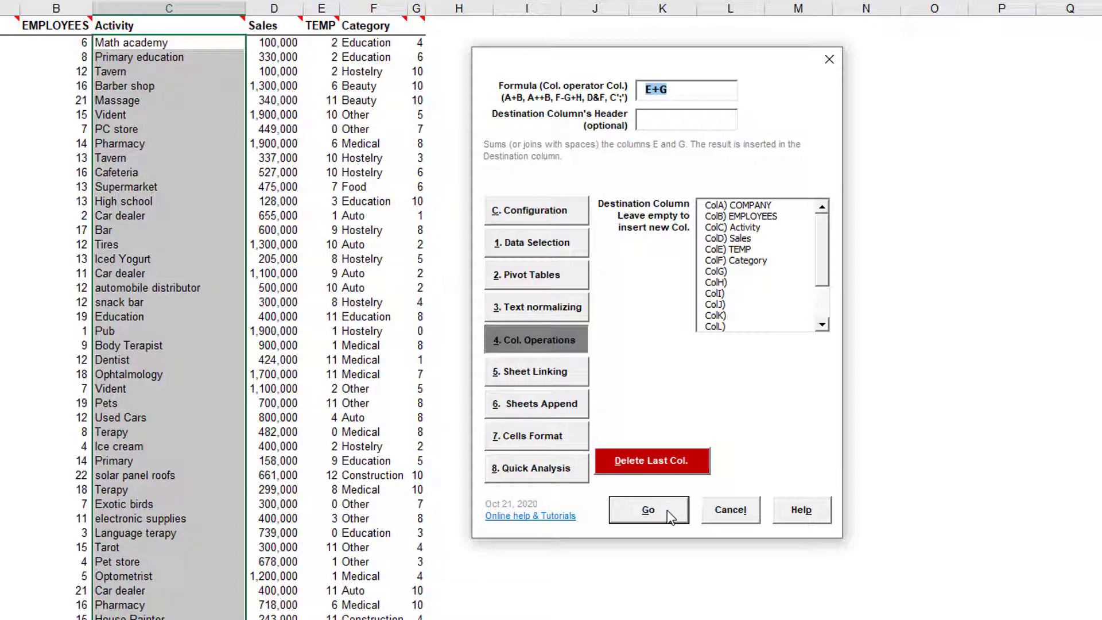
left_click(681, 463)
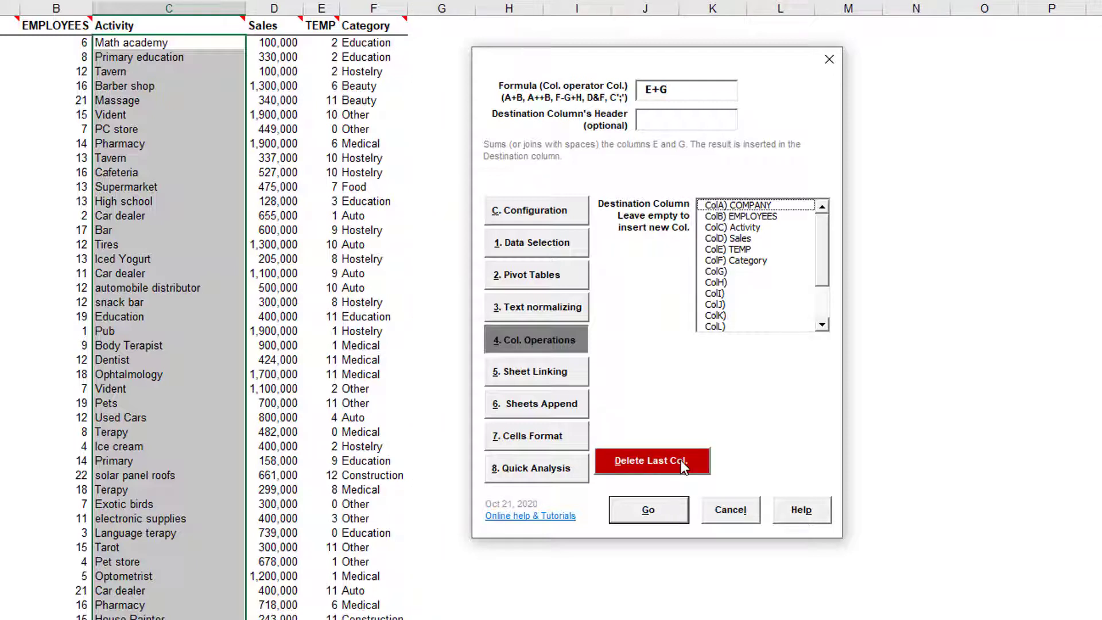
Build a pivot table that sums Sales with Category as the row summarization
left_click(581, 277)
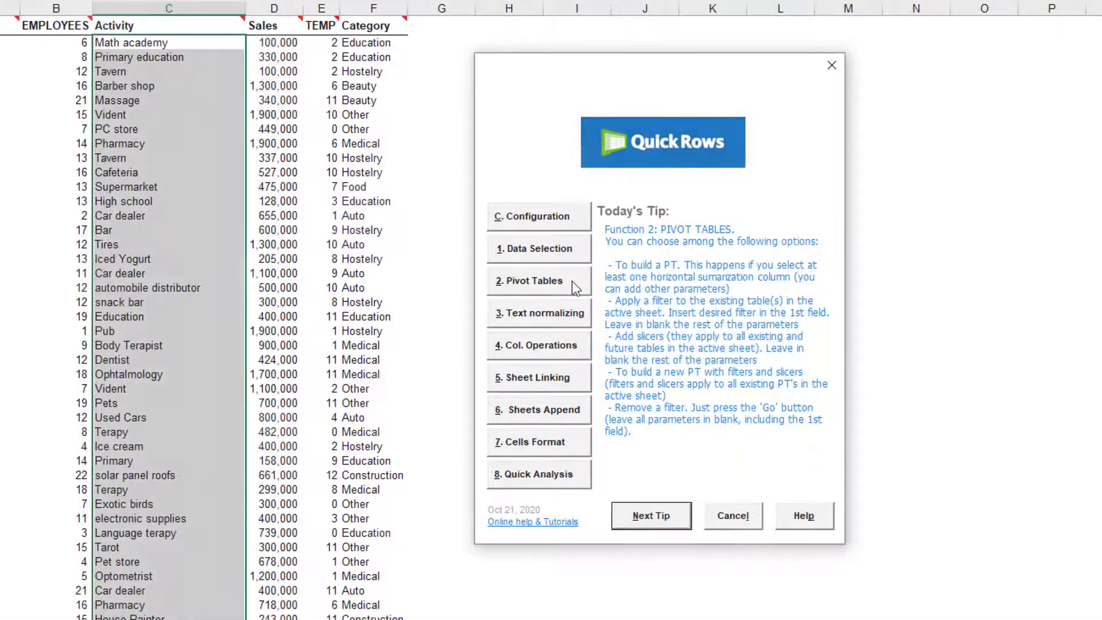
left_click(575, 284)
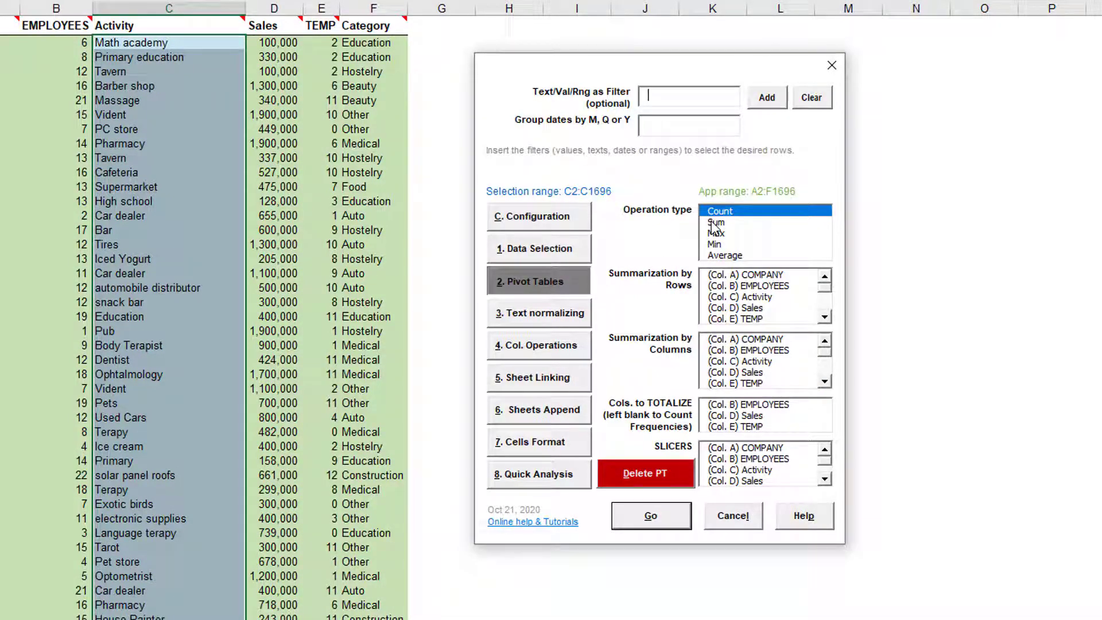
left_click(745, 223)
left_click(825, 316)
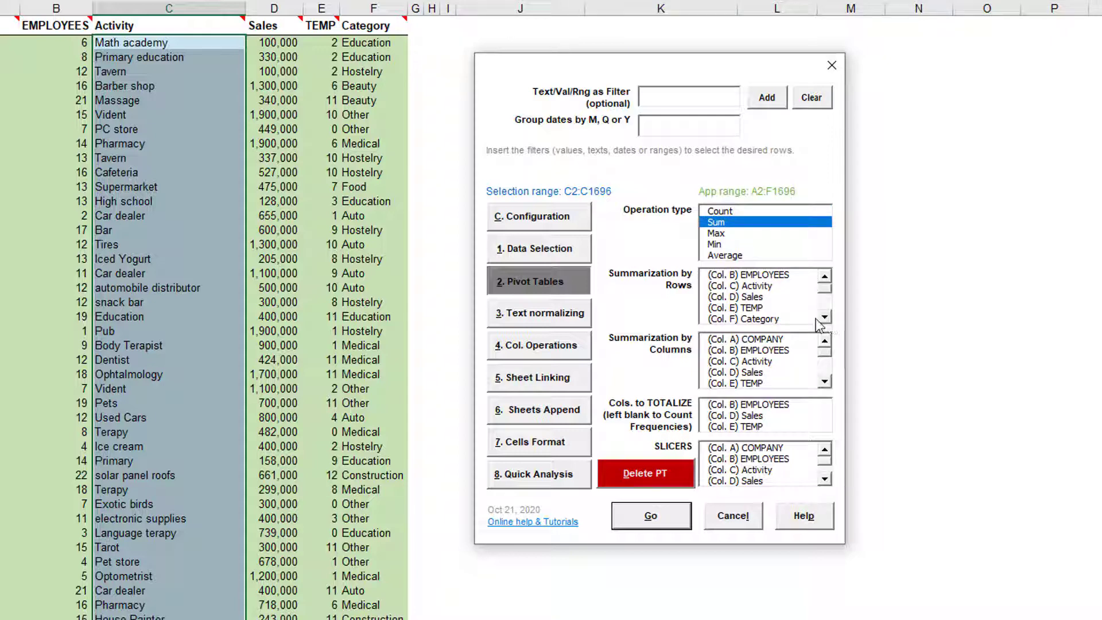
left_click(779, 321)
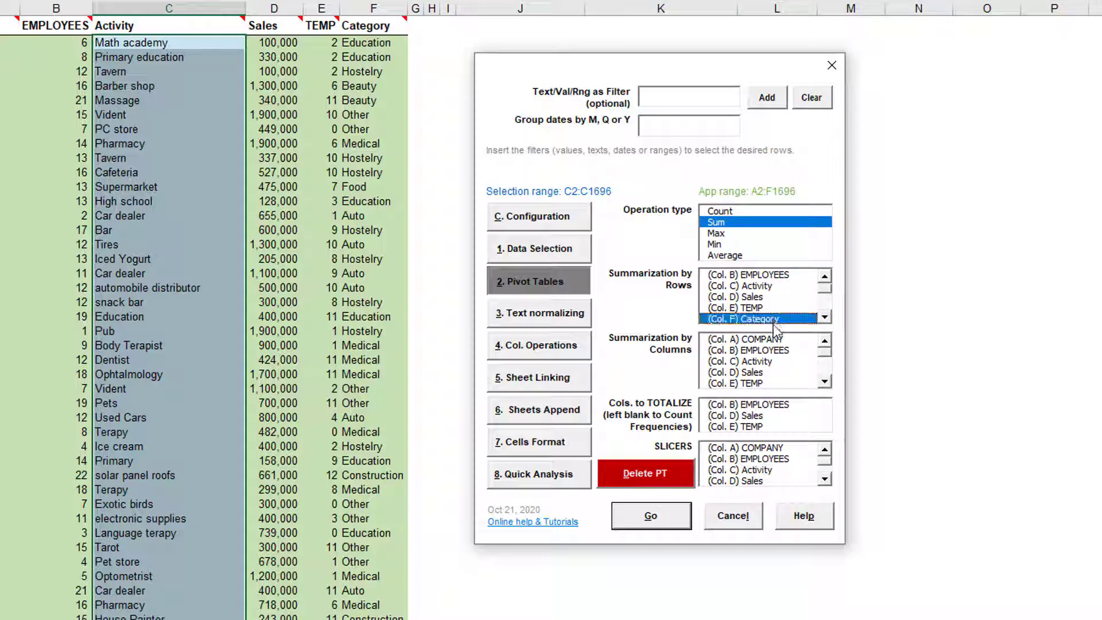
left_click(754, 416)
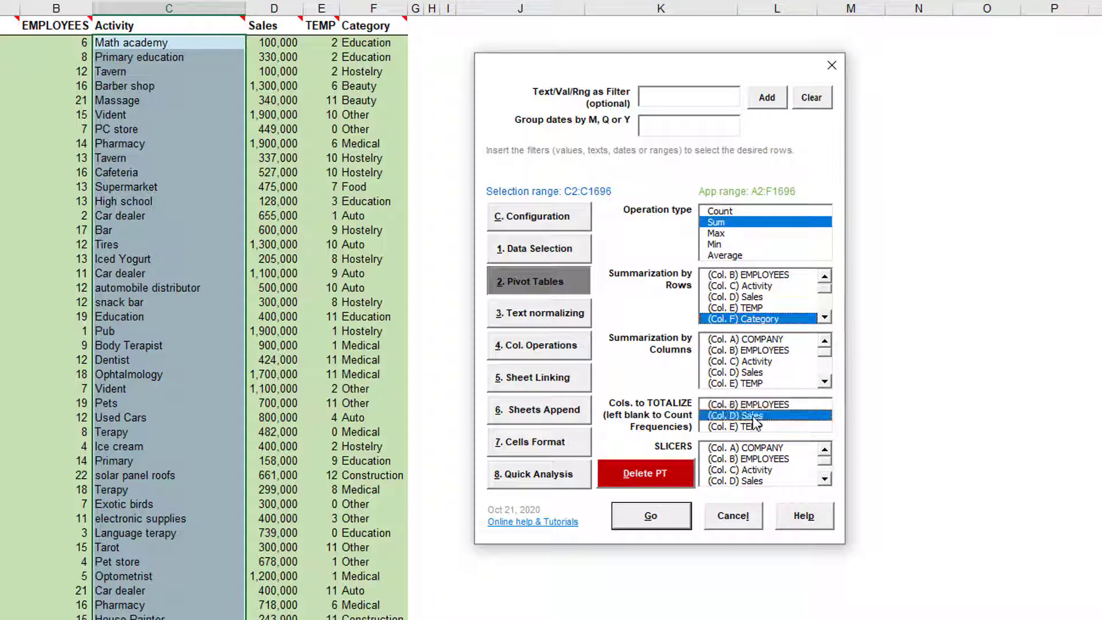
left_click(684, 518)
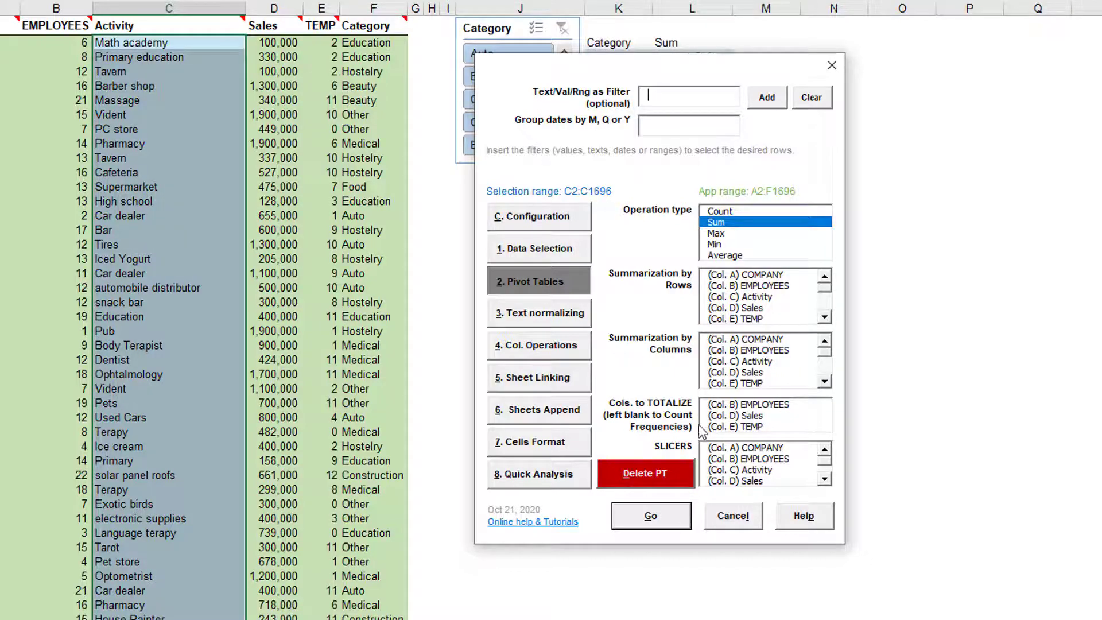
Build a second pivot table that averages EMPLOYEES and Sales by Category in rows, moving the dialog clear of the first table
left_click_drag(700, 64, 274, 166)
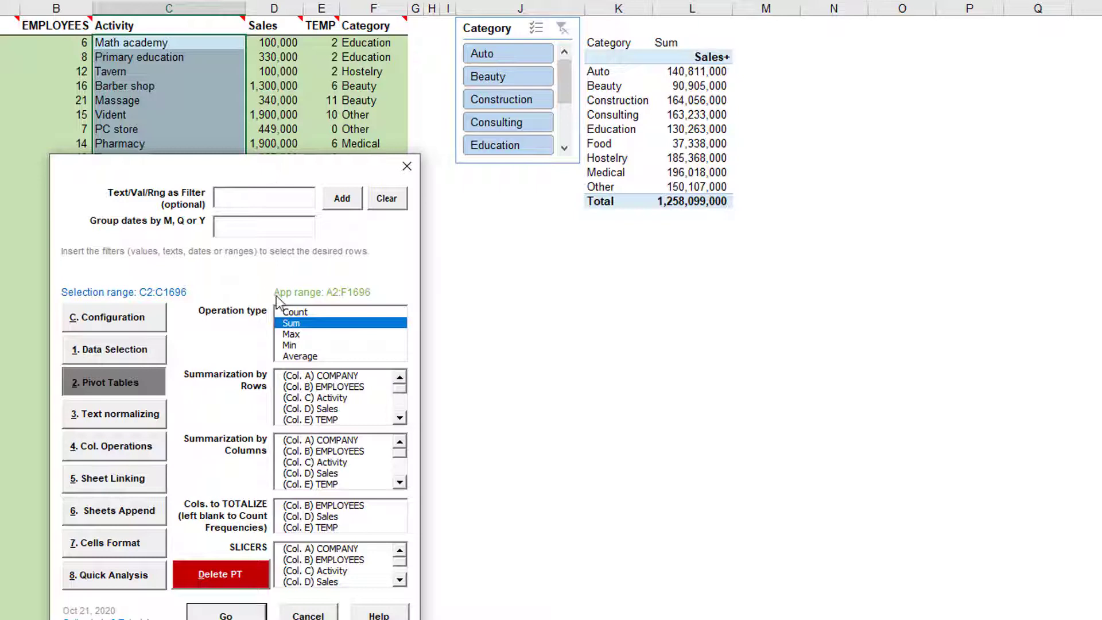
left_click(317, 358)
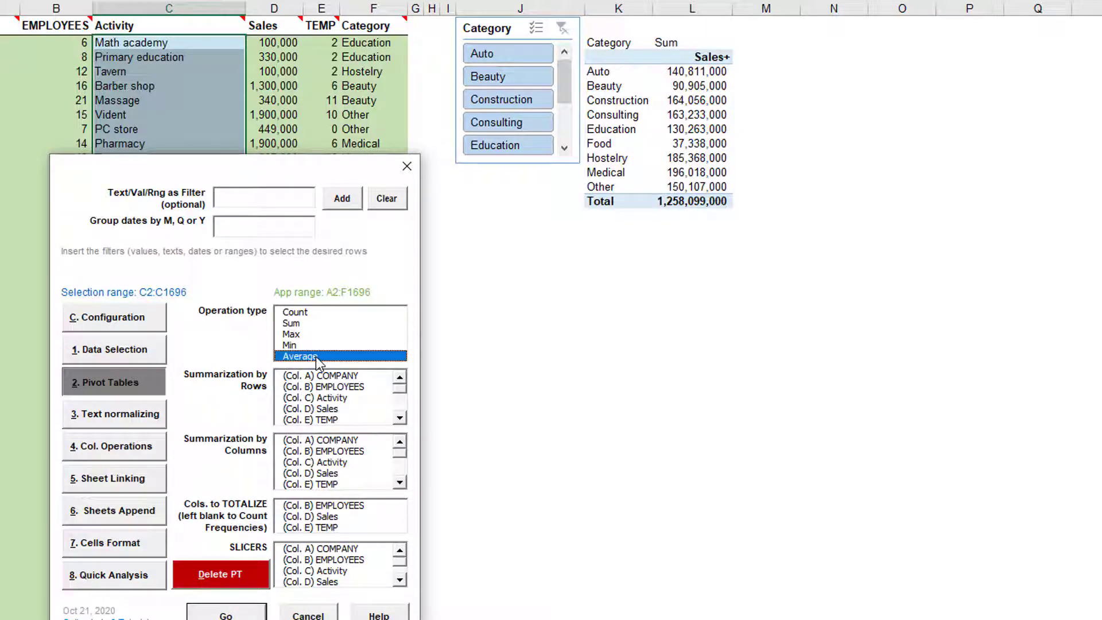
left_click(401, 418)
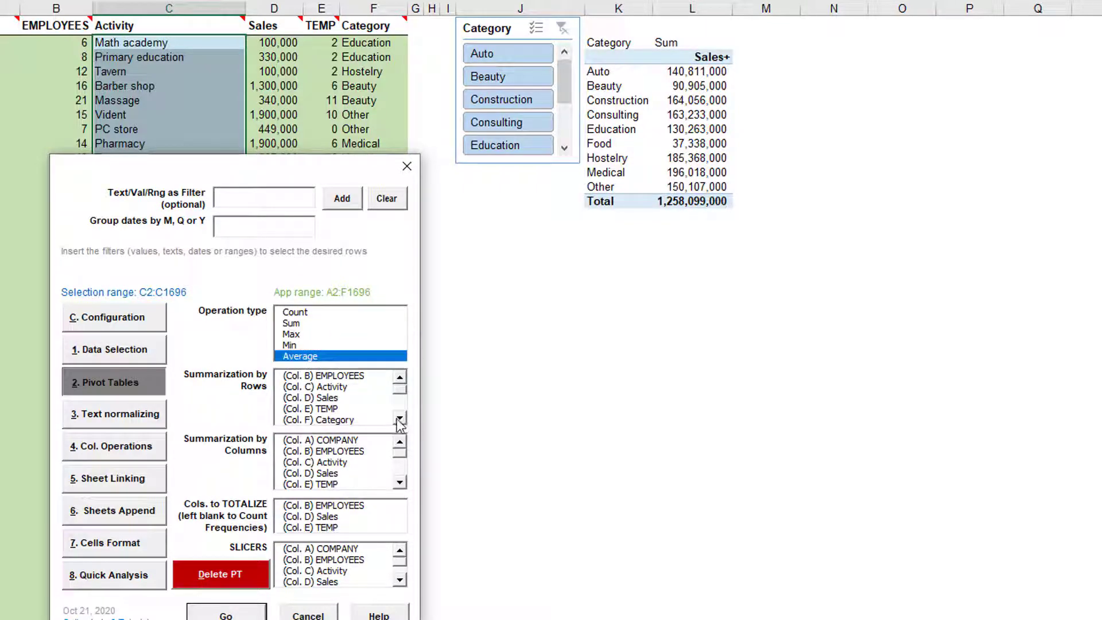
left_click(353, 421)
left_click(343, 508)
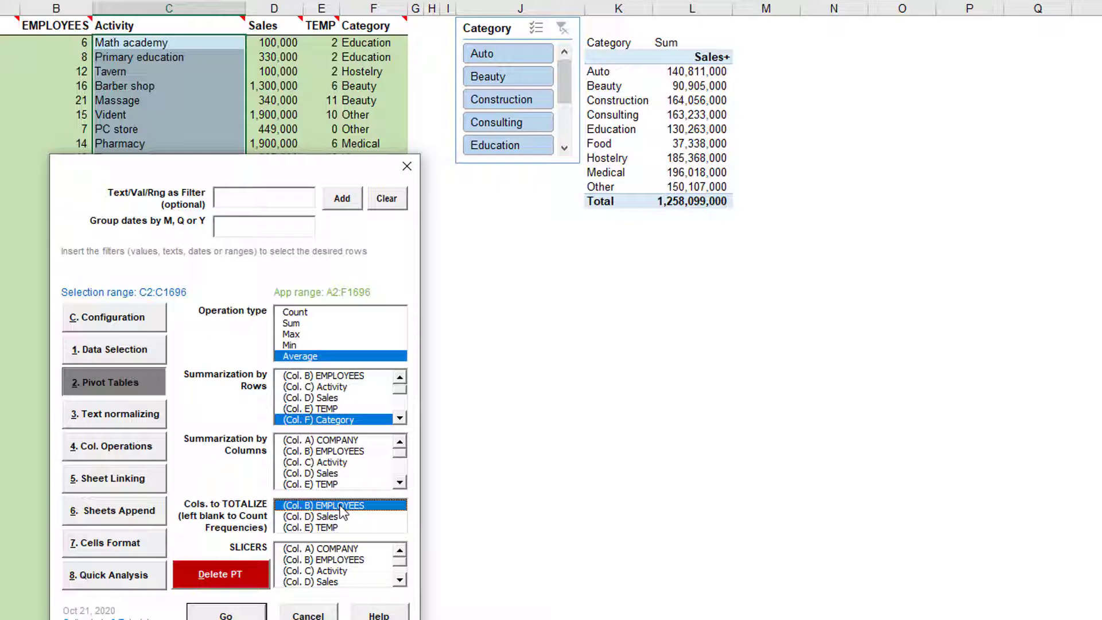
left_click(337, 517)
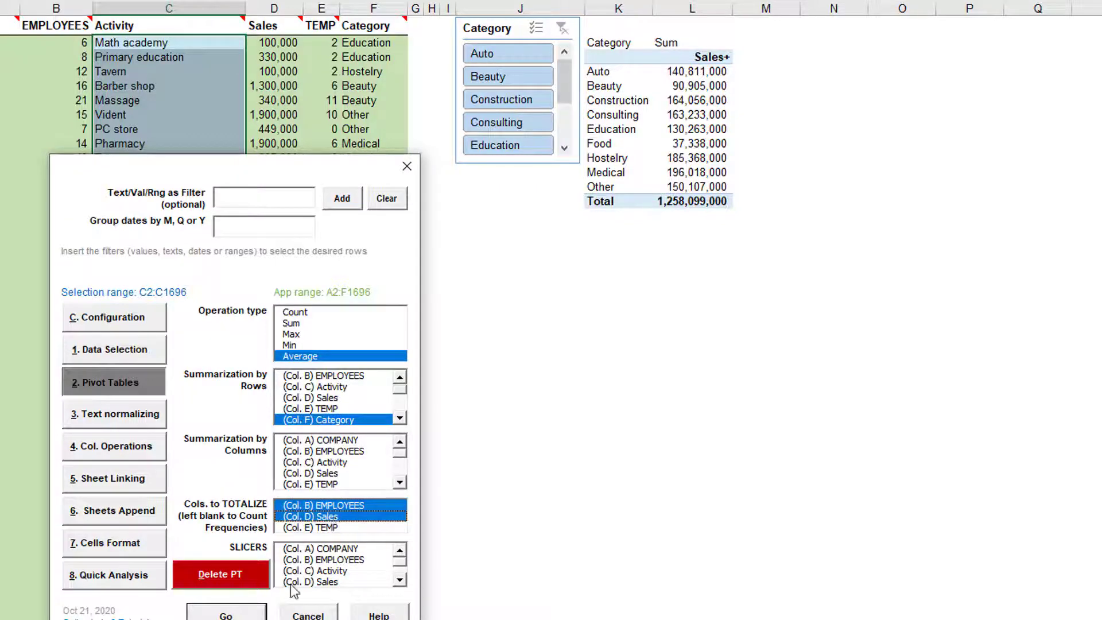
left_click(226, 614)
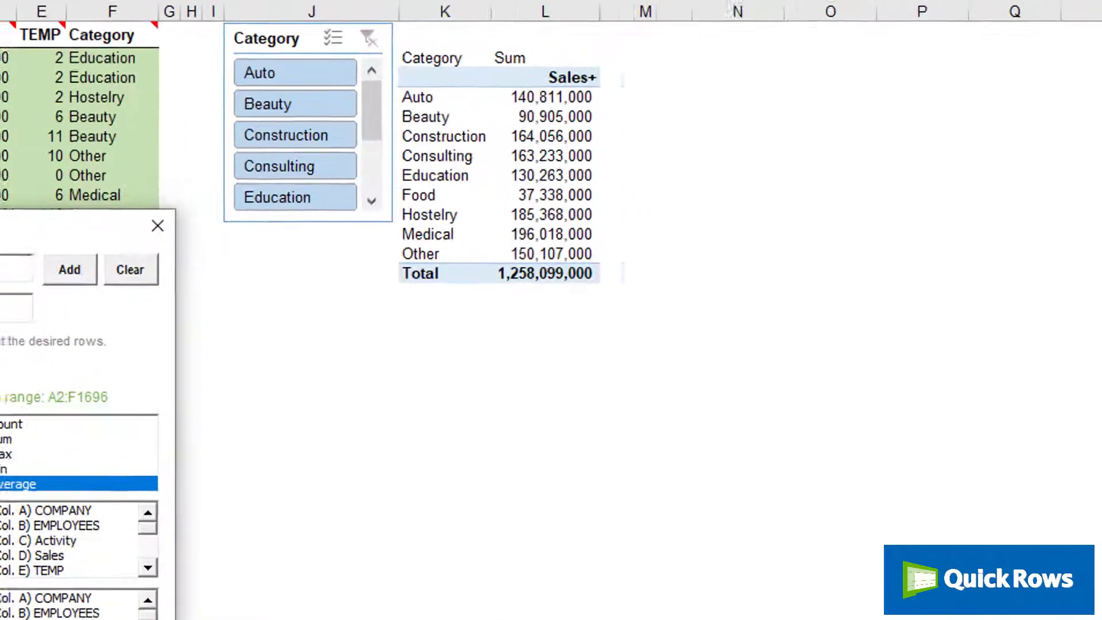